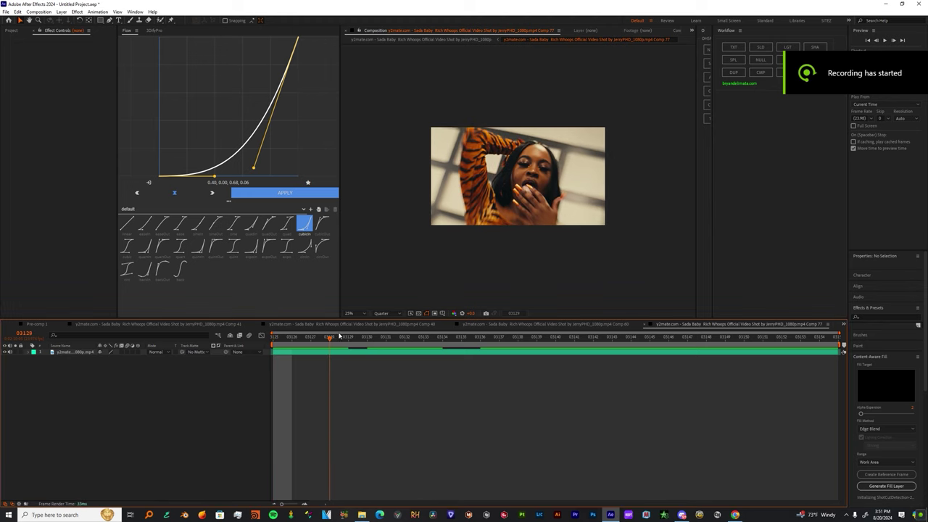
Open the clip in the layer viewer, isolate the woman from frame 03125 with the Roto Brush and freeze the propagation
left_click_drag(338, 337, 225, 373)
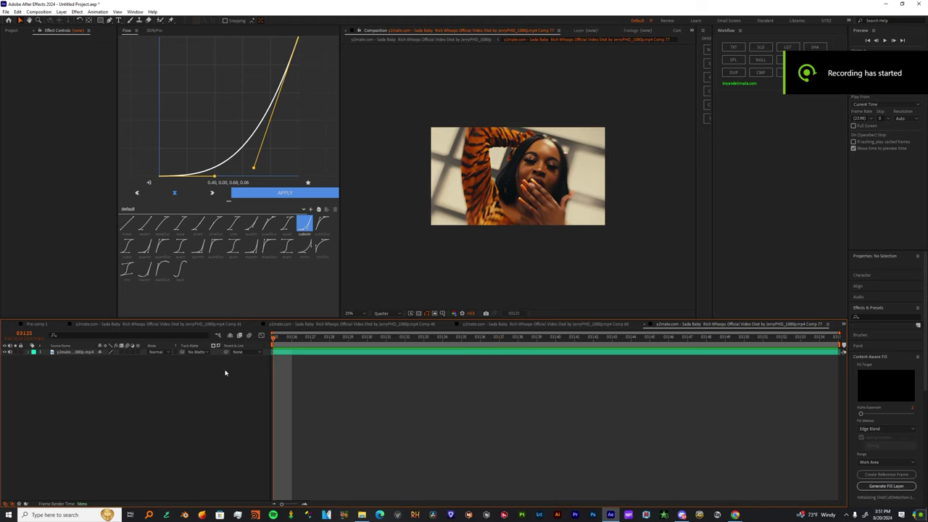
left_click(280, 354)
double_click(280, 354)
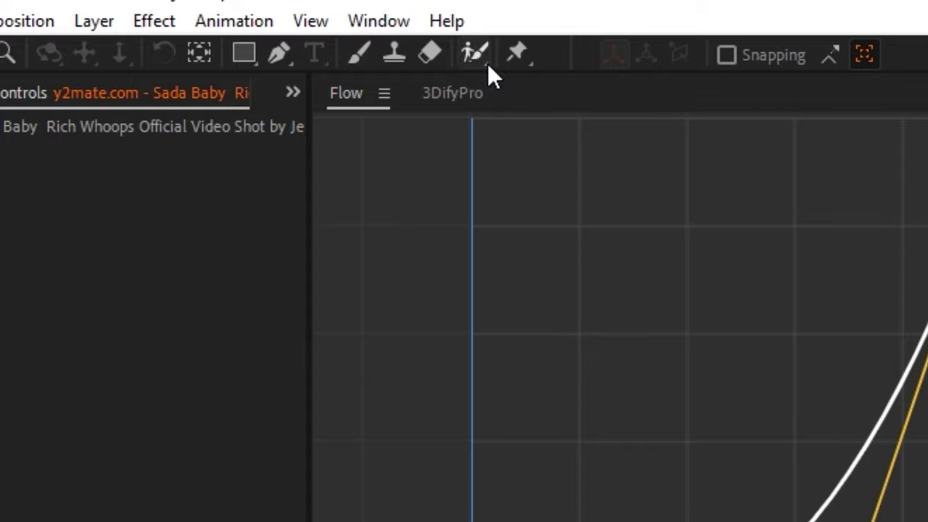
left_click(480, 56)
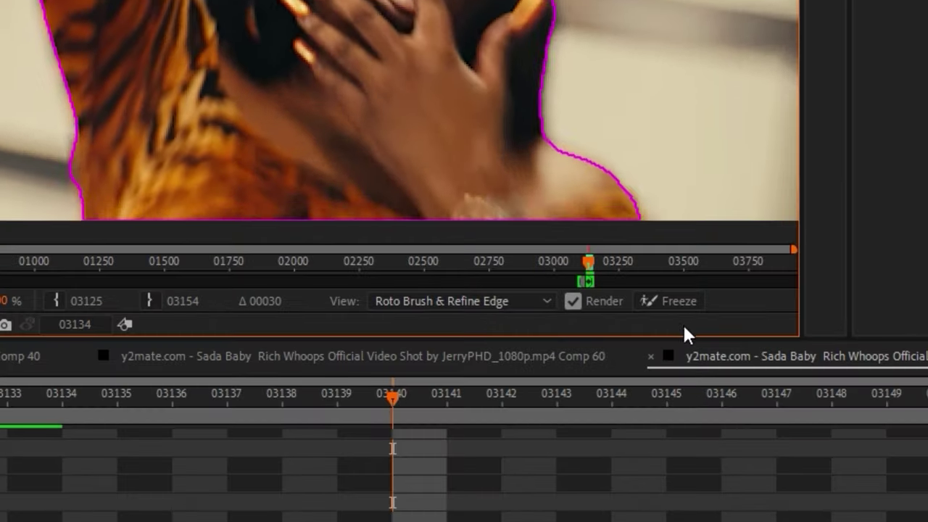
left_click(652, 305)
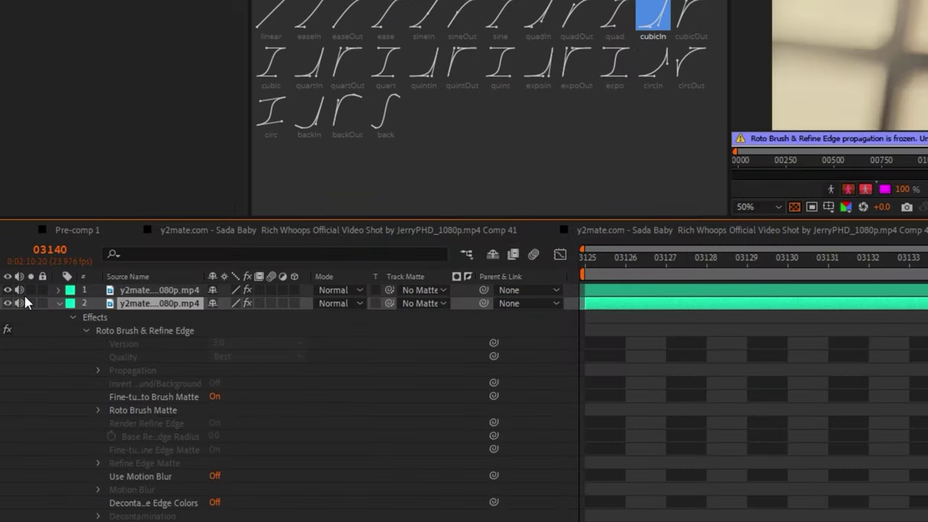
Solo the lower clip copy, invert its Roto Brush foreground and background, refreeze it and set Shift Edge to -100%
left_click(31, 303)
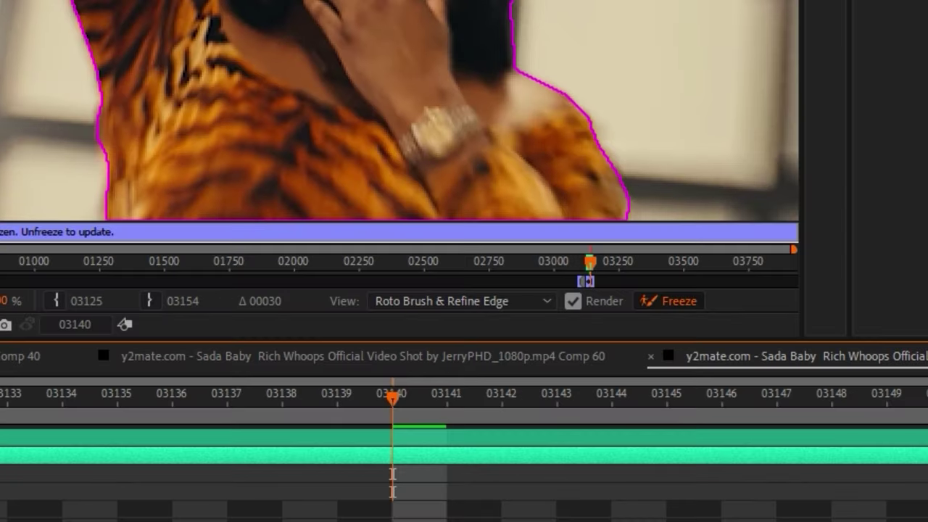
left_click(679, 300)
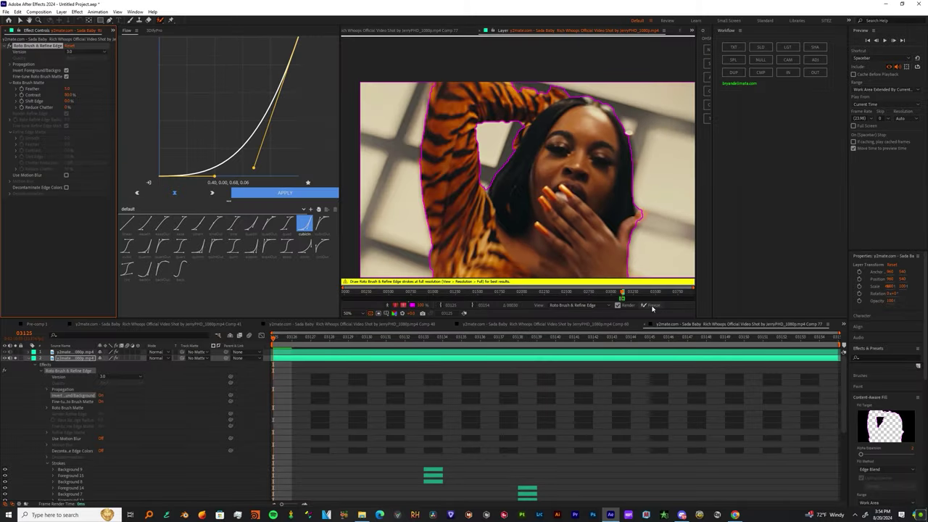
left_click(673, 301)
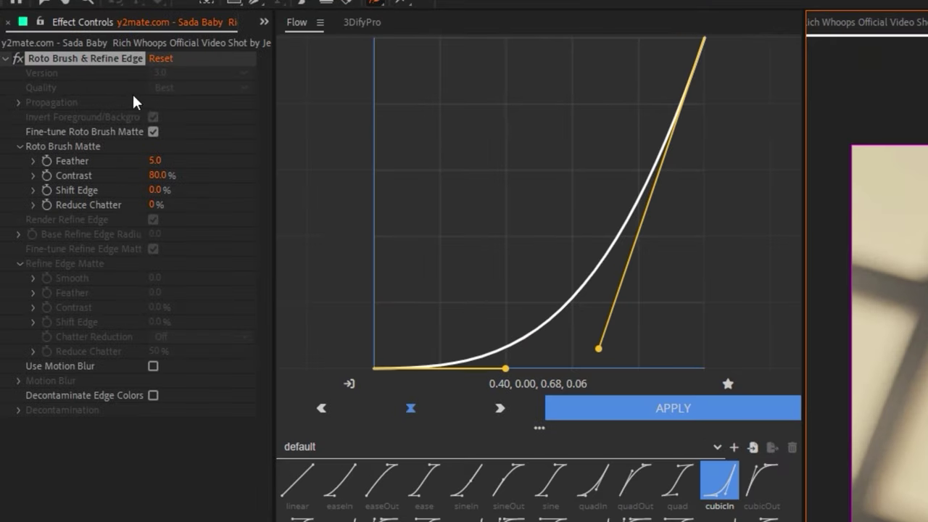
left_click_drag(158, 190, 109, 189)
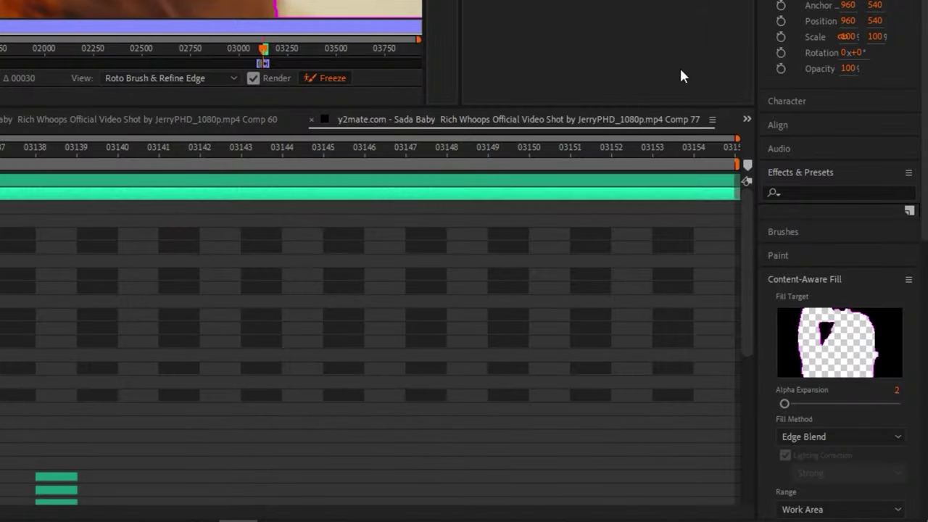
Generate a Content-Aware Fill layer over the work area using the Object method with Strong lighting correction
scroll(804, 232, "down", 5)
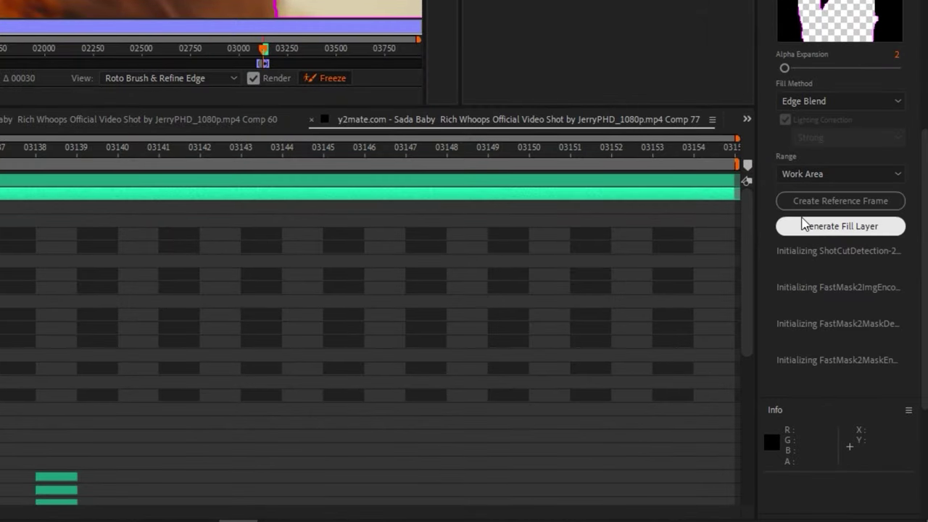
left_click(812, 103)
left_click(815, 119)
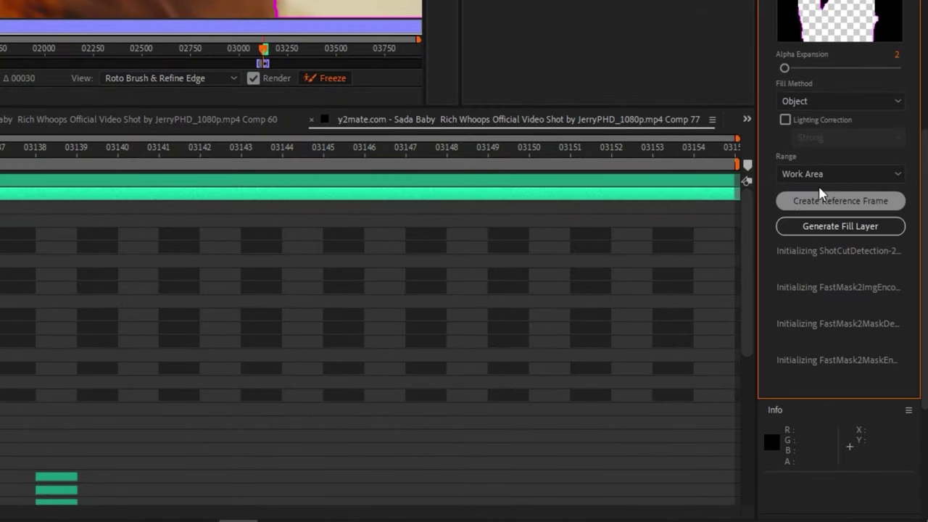
left_click(785, 120)
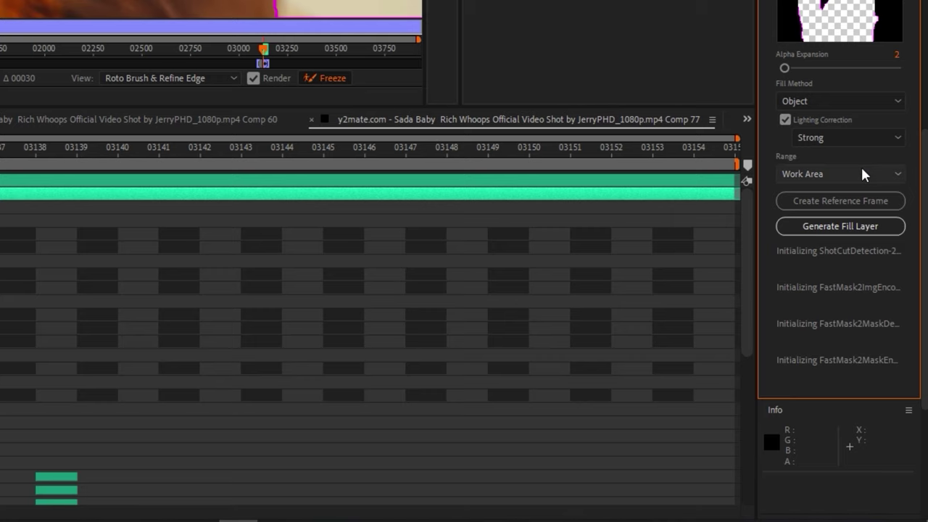
left_click(831, 227)
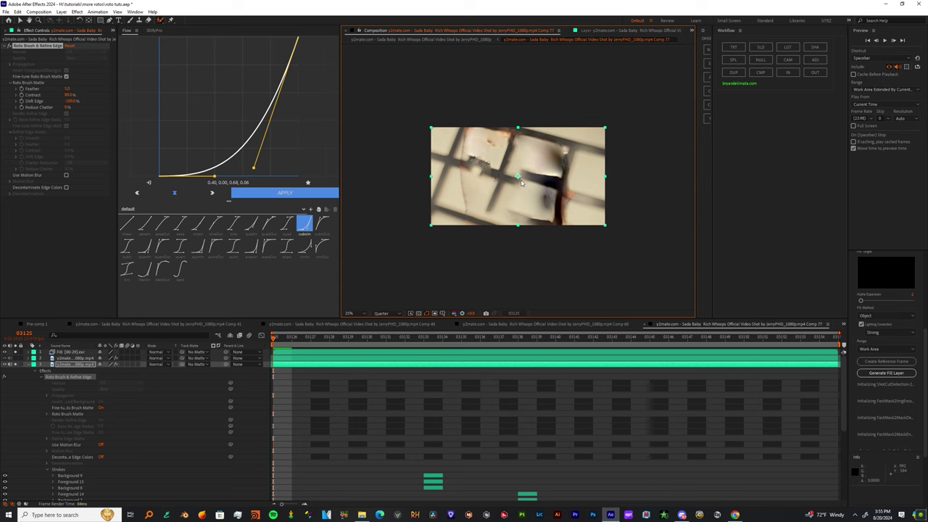
Preview the generated fill layer across the whole clip to check the background without the woman
key("space")
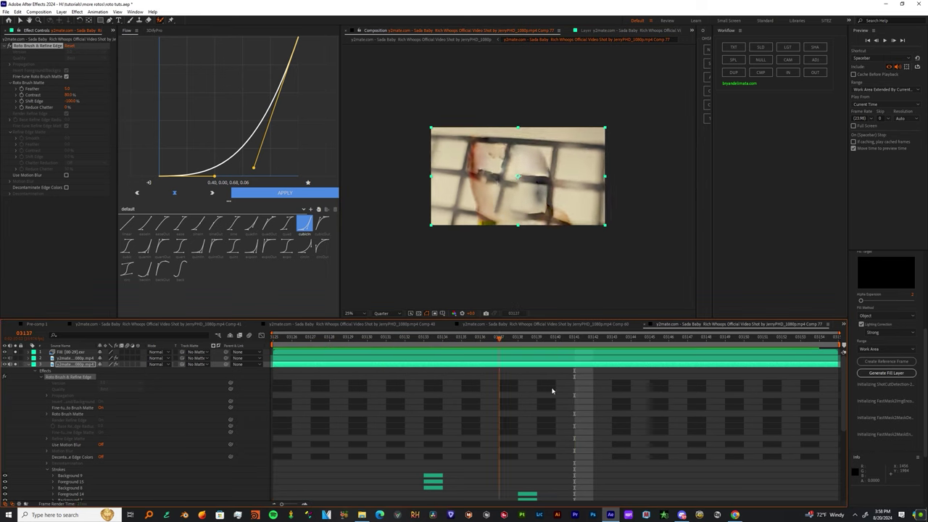
left_click_drag(823, 420, 336, 405)
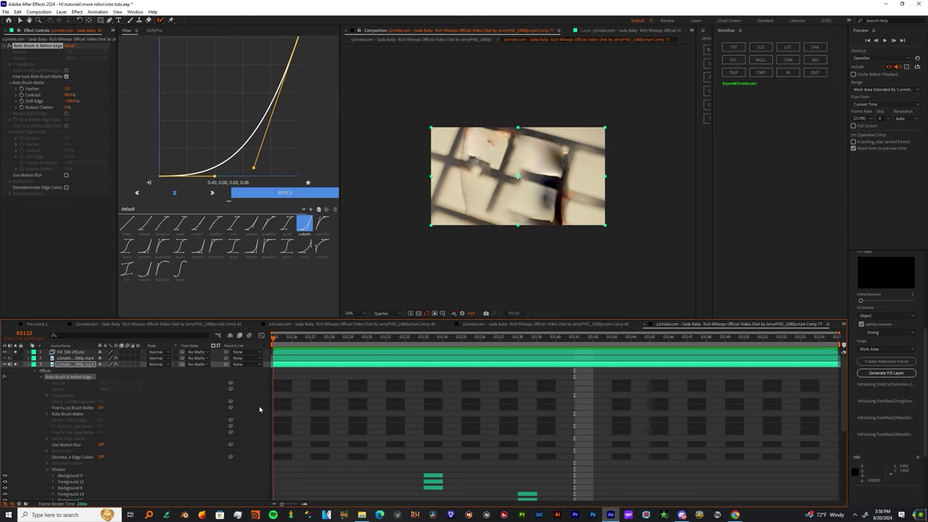
mouse_move(742, 405)
left_mouse_down()
mouse_move(253, 393)
mouse_move(740, 405)
left_mouse_up()
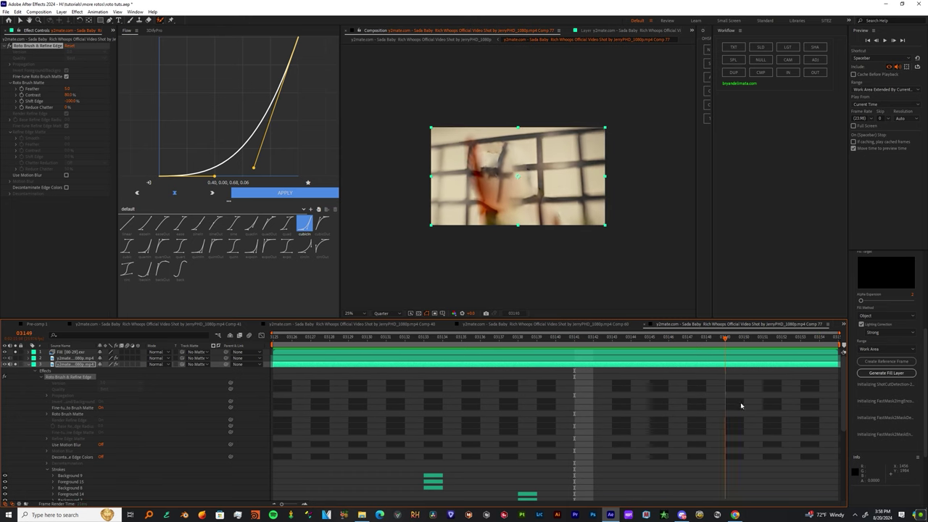
left_click_drag(444, 424, 765, 431)
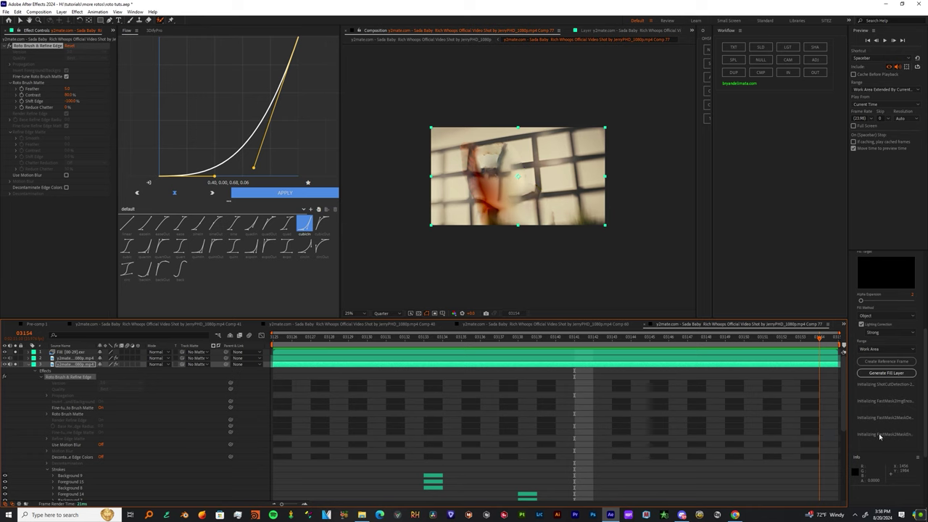
left_click_drag(880, 436, 886, 437)
left_click_drag(276, 391, 415, 395)
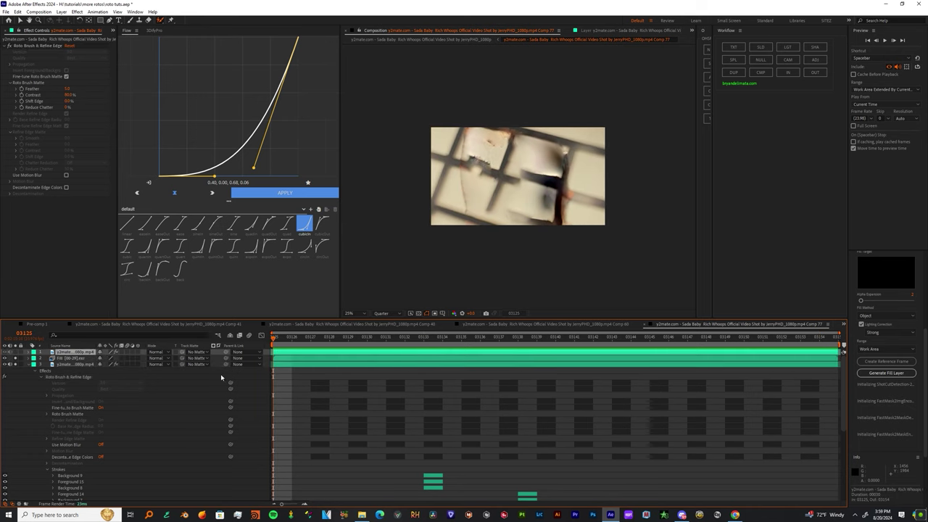
Make the rotoscoped clip above the Fill layer visible and check the start of the composite
left_click(5, 352)
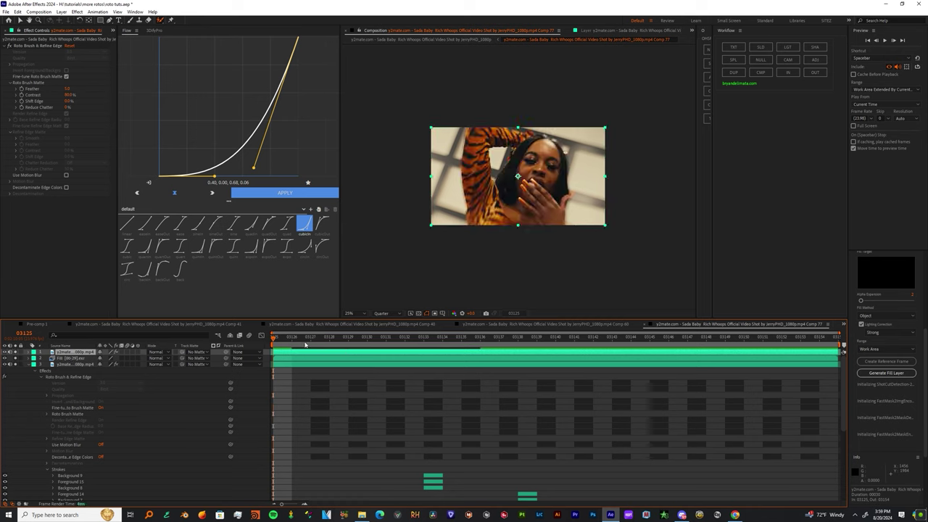
left_click_drag(350, 338, 153, 384)
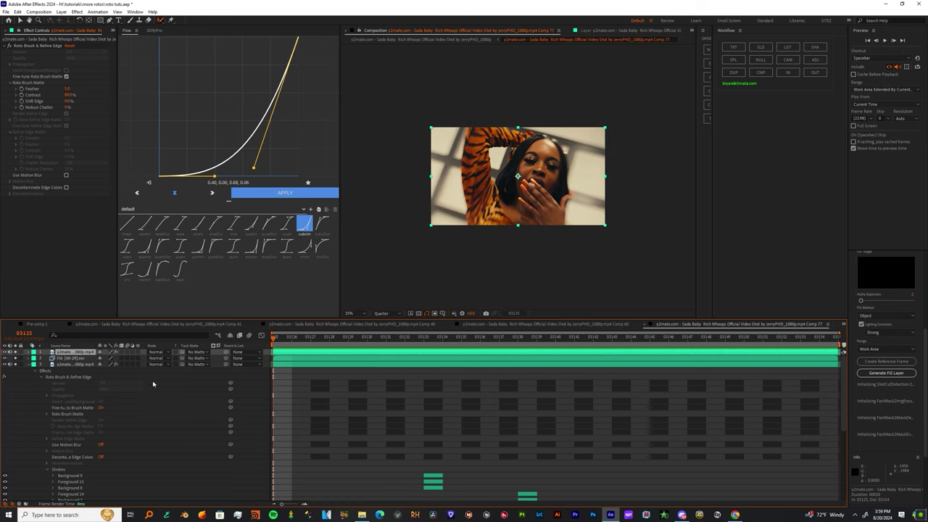
left_click(71, 359)
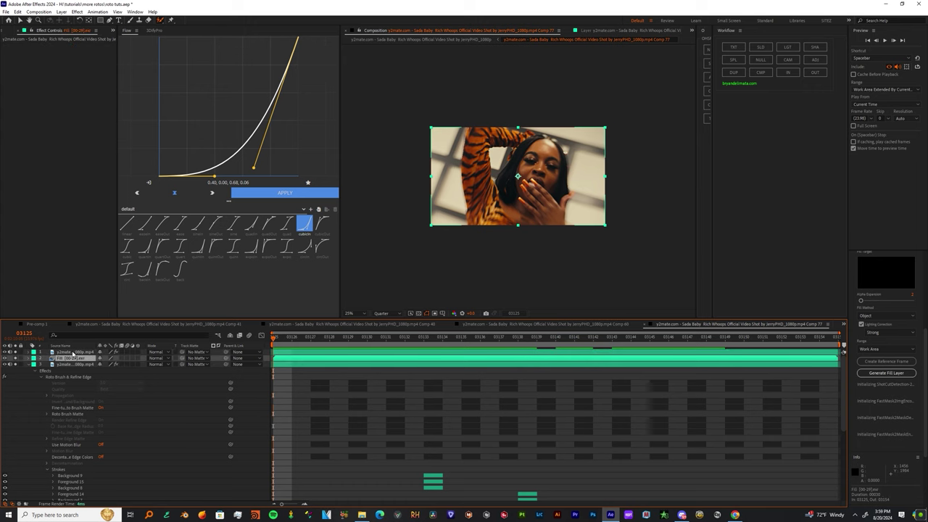
Apply Refine Soft Matte to the top clip with an Additional Edge Radius of 12, and pre-compose it as "subject"
left_click(73, 352)
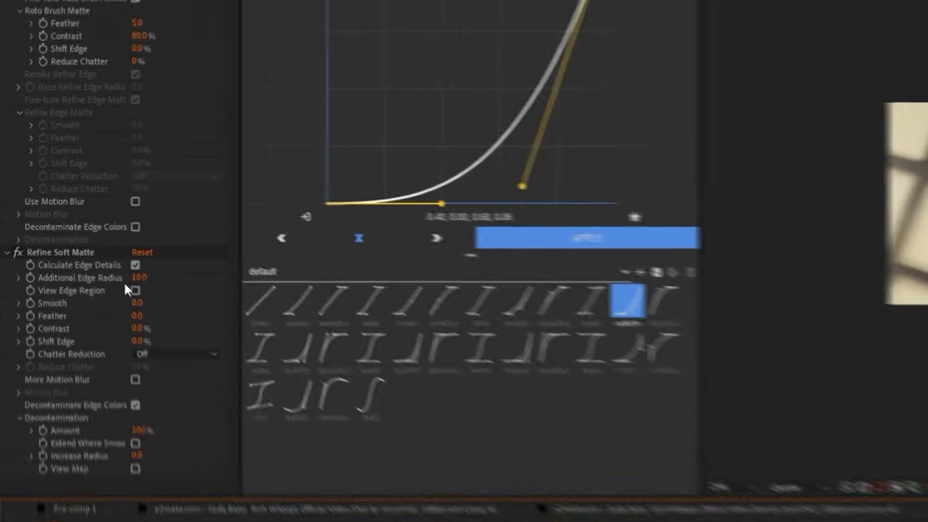
left_click(68, 212)
type("12")
key("Return")
left_click(144, 313)
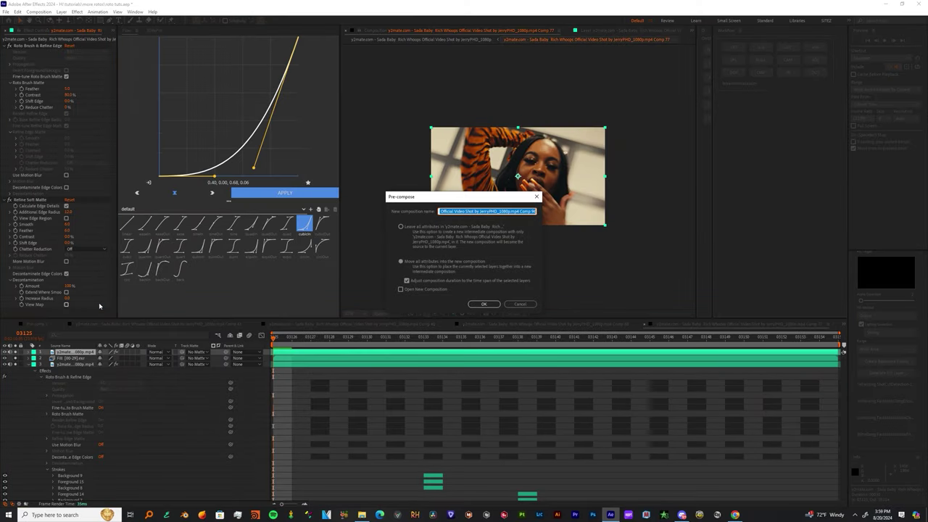
type("subject")
key("Return")
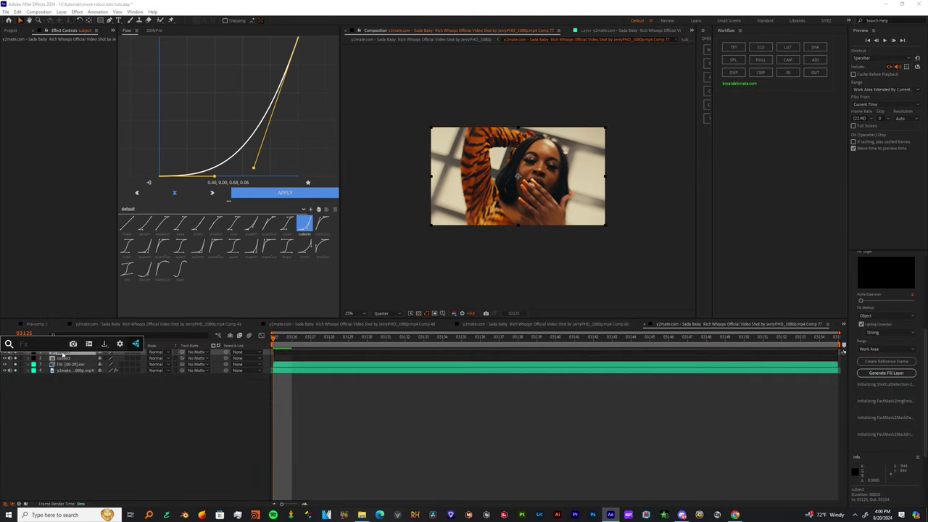
Duplicate the subject layer and apply a Fill effect coloured white to the upper copy
type("fill")
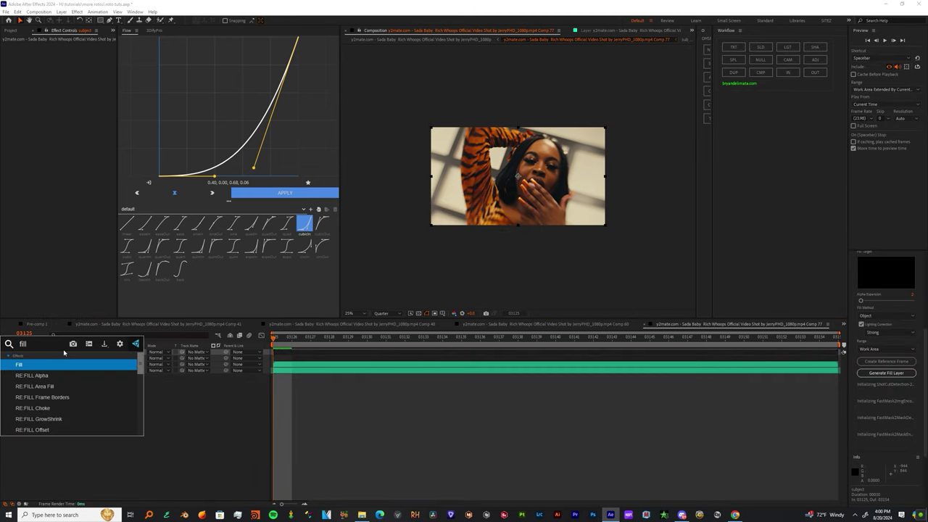
key("Return")
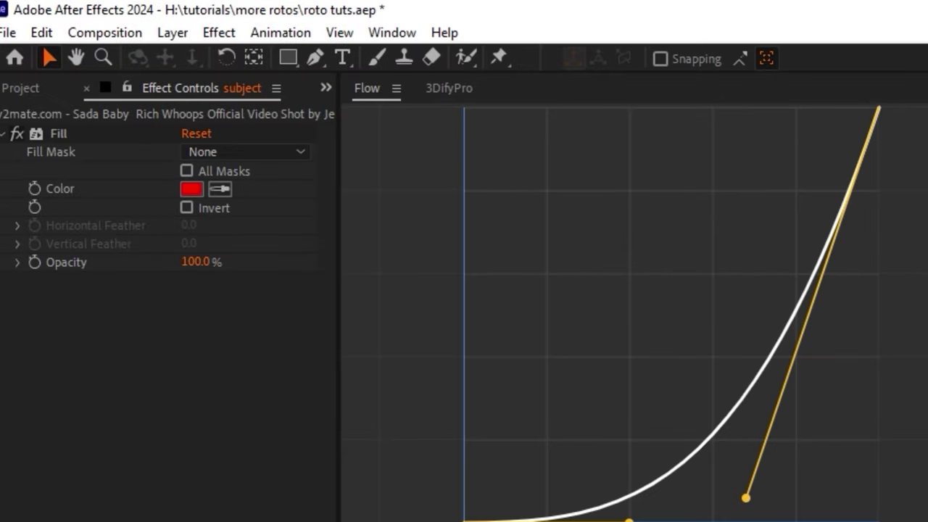
left_click(187, 193)
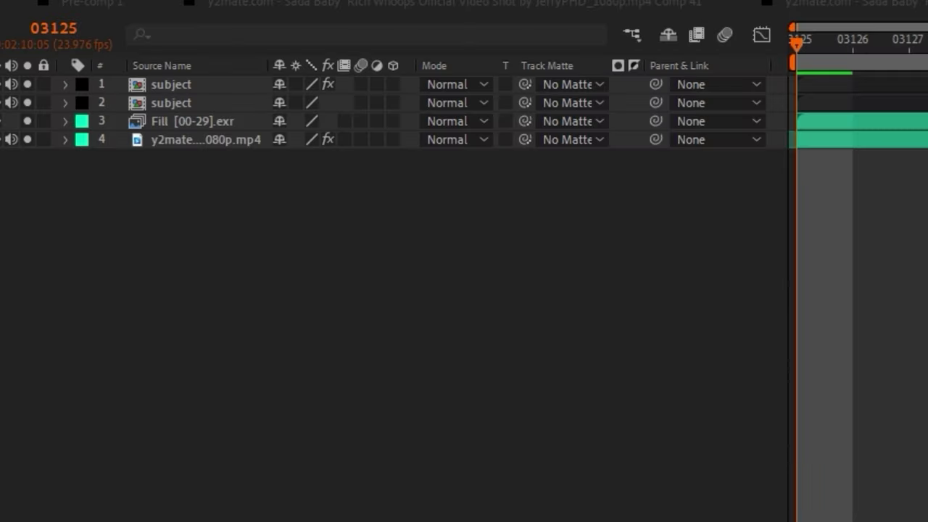
Move the white-filled subject copy to the bottom of the layer stack and rename it "matte"
left_click_drag(171, 85, 120, 148)
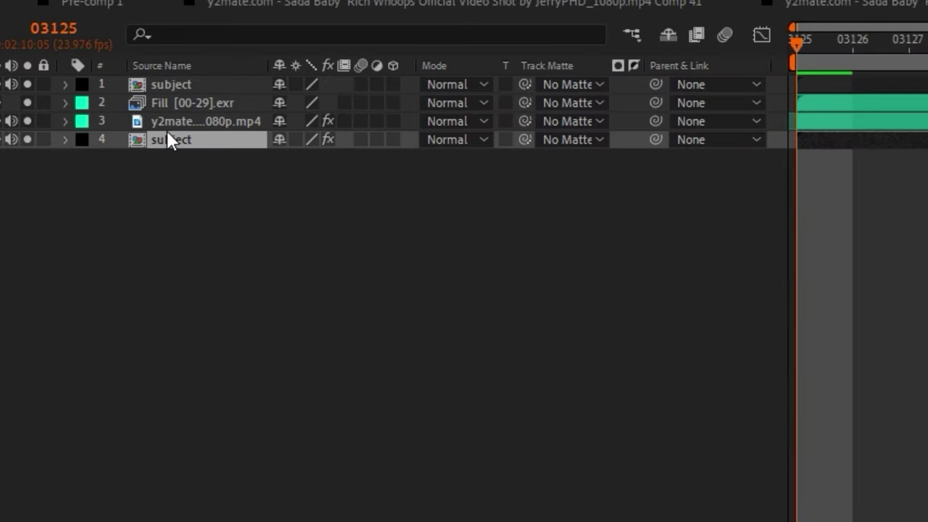
key("Return")
type("matte")
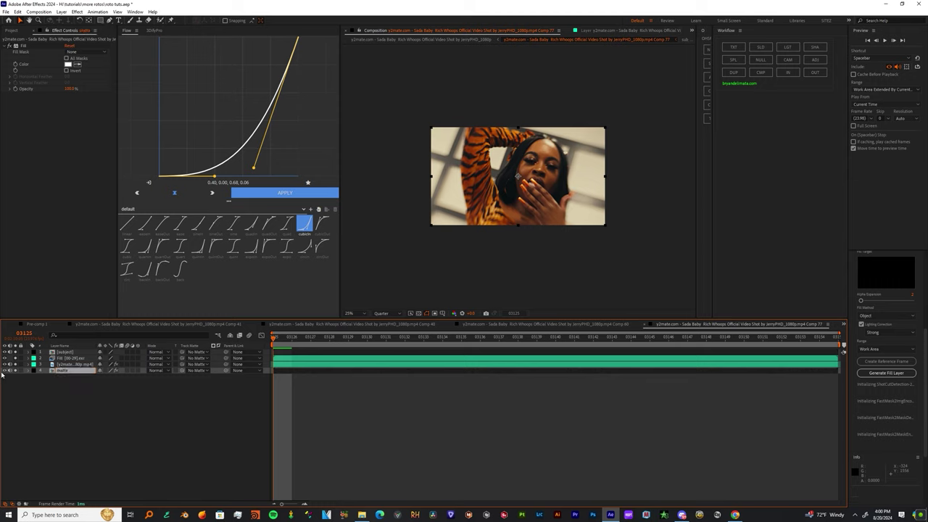
key("Return")
Hide the subject layer and add an adjustment layer directly below it
left_click(61, 353)
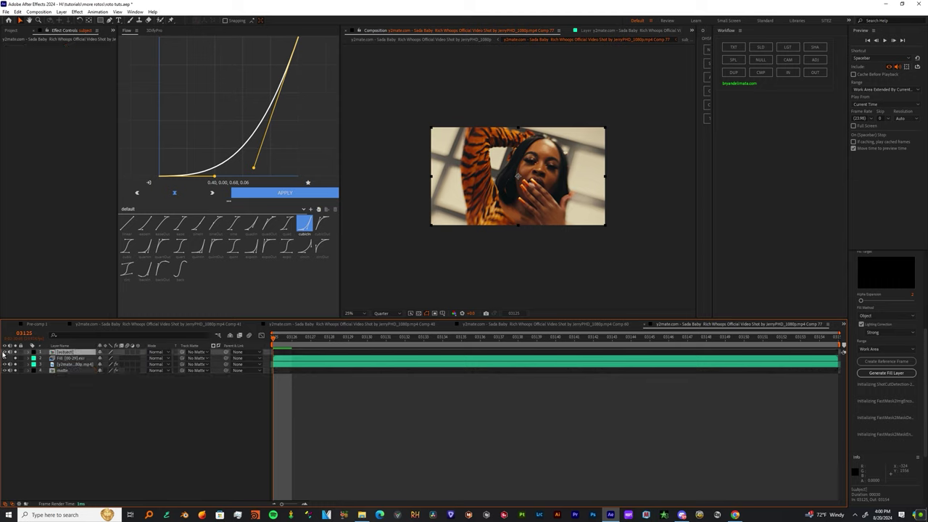
left_click(4, 352)
left_click(813, 61)
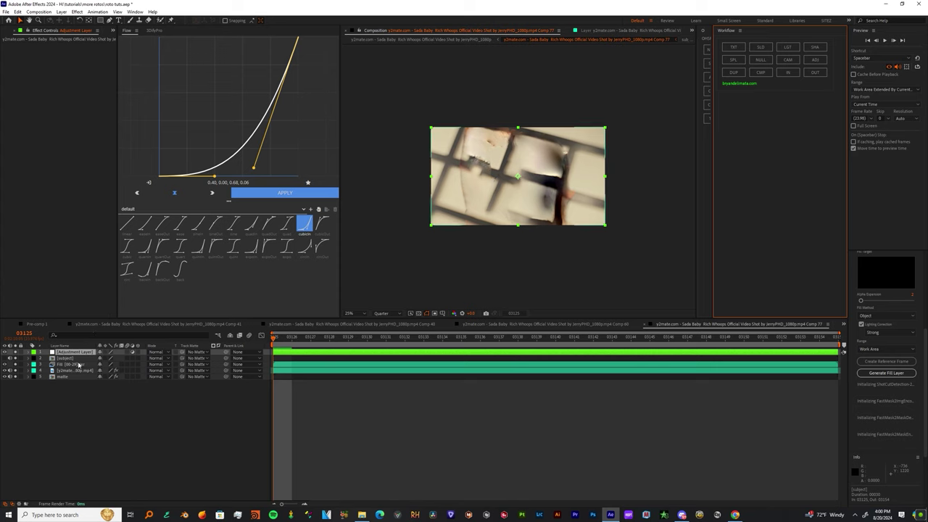
left_click_drag(65, 351, 65, 360)
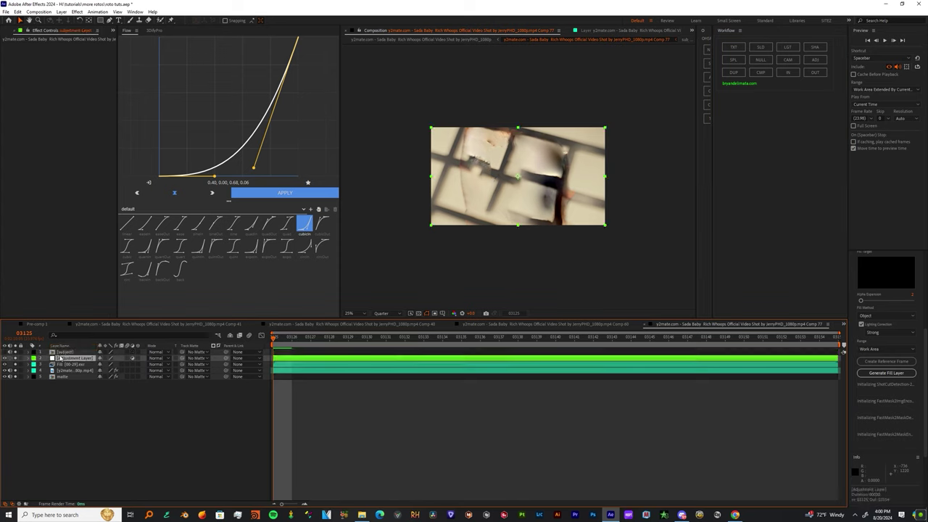
Rename the adjustment layer "chroma" and apply S_DistortChroma to it with the matte layer as its Lens
key("ctrl+space")
type("distort")
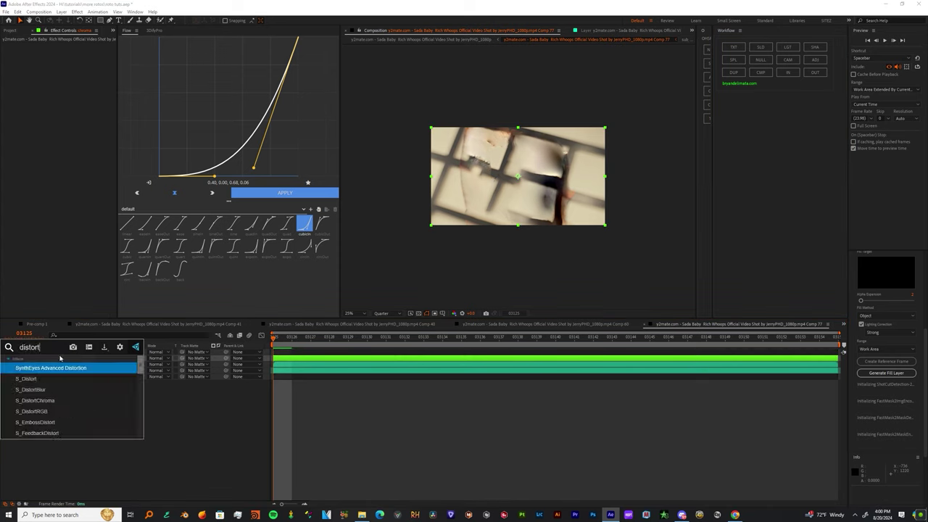
key("Down")
key("Down")
key("Return")
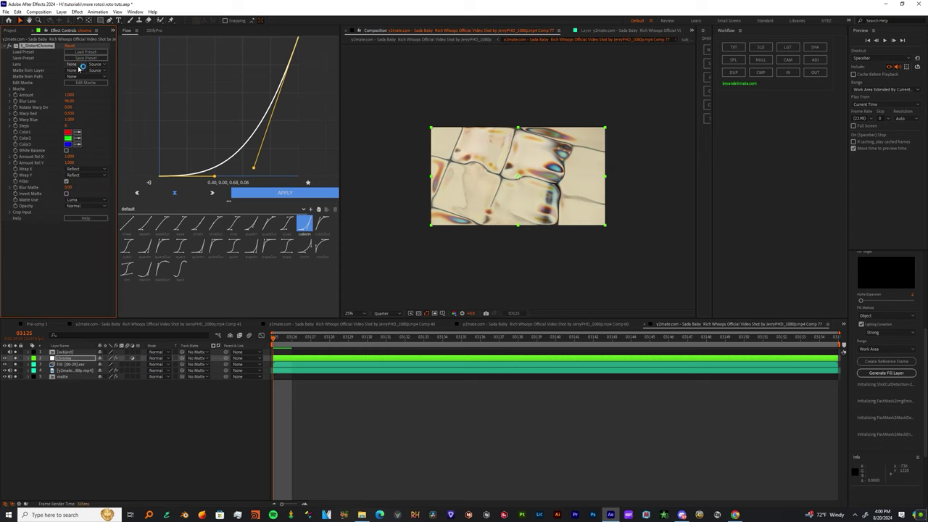
left_click(75, 64)
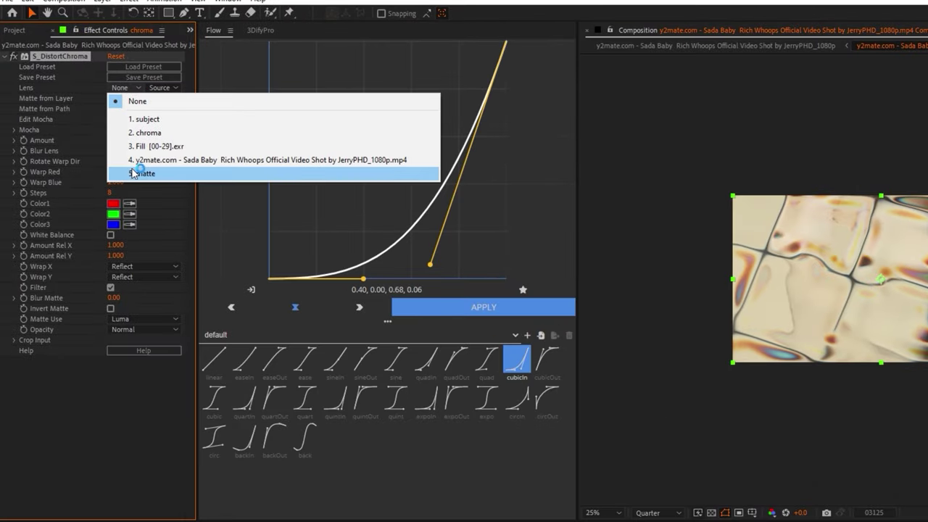
left_click(134, 173)
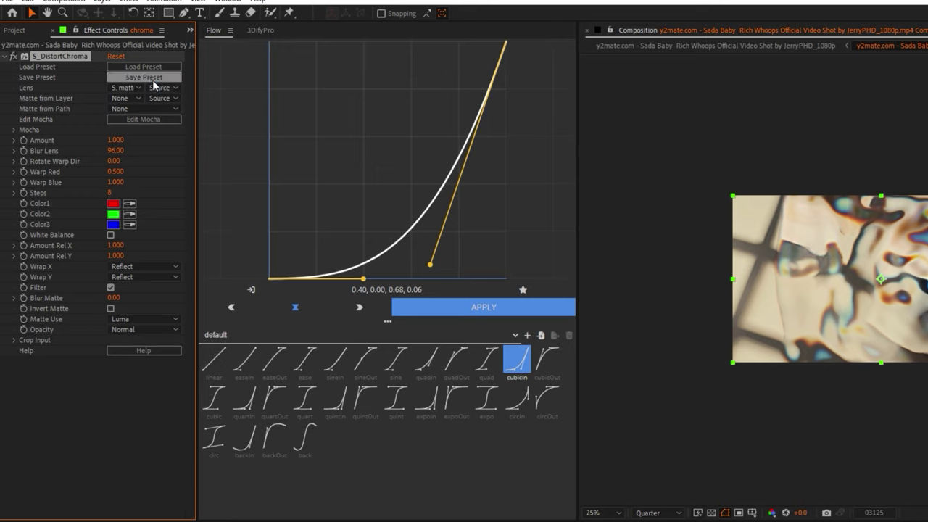
Make the S_DistortChroma Lens read the matte layer's Effects & Masks, lower Amount to 0.23 and toggle Invert Matte
left_click(163, 87)
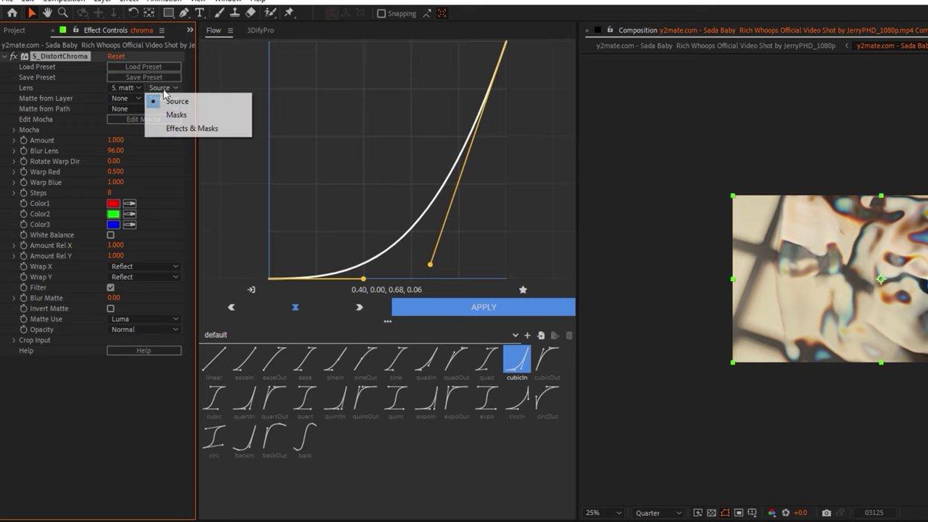
left_click(162, 133)
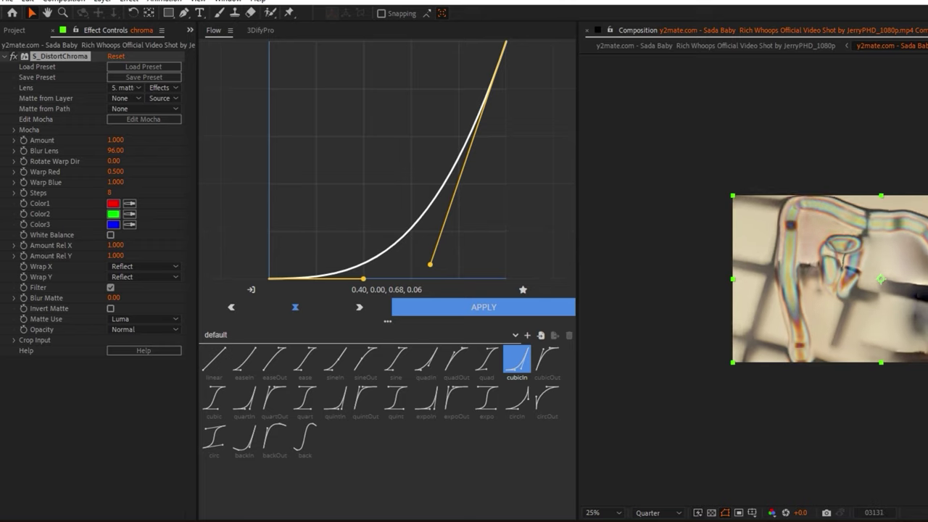
key("space")
left_click_drag(114, 139, 100, 176)
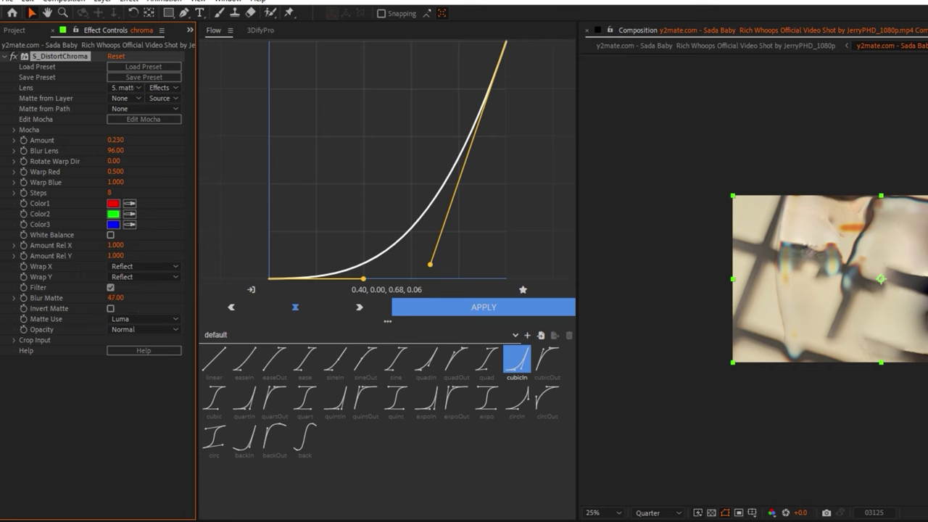
left_click(110, 308)
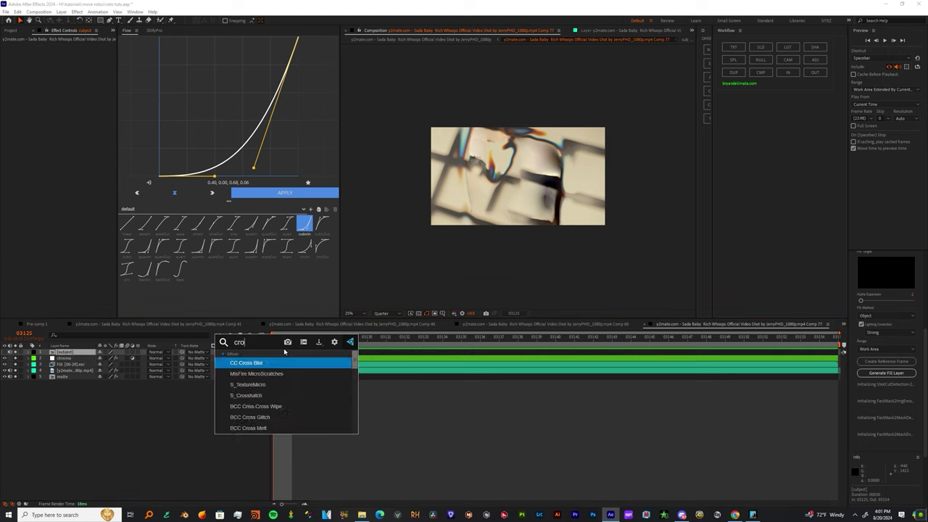
Apply the Crop Edges preset to the subject layer
left_click(441, 415)
left_click(63, 352)
key("ctrl+space")
type("crop")
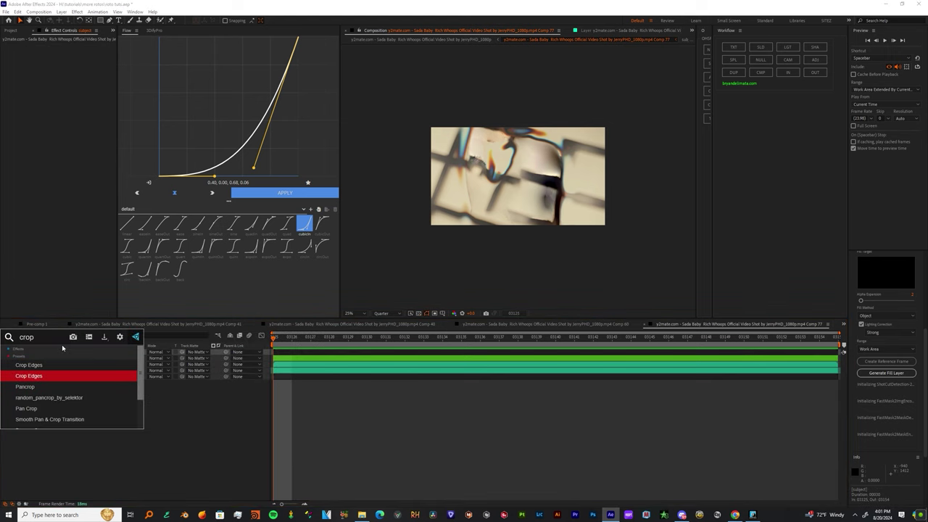
key("Return")
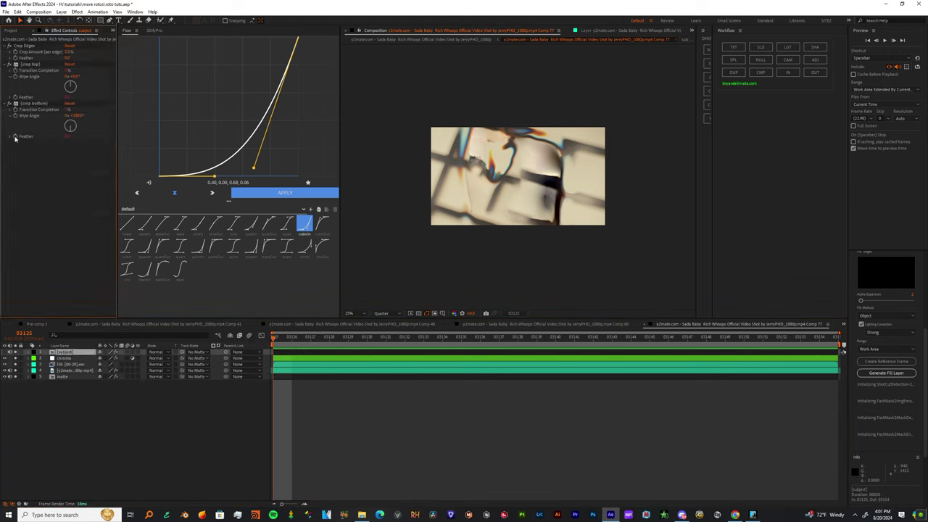
left_click_drag(66, 71, 69, 71)
key("ctrl+z")
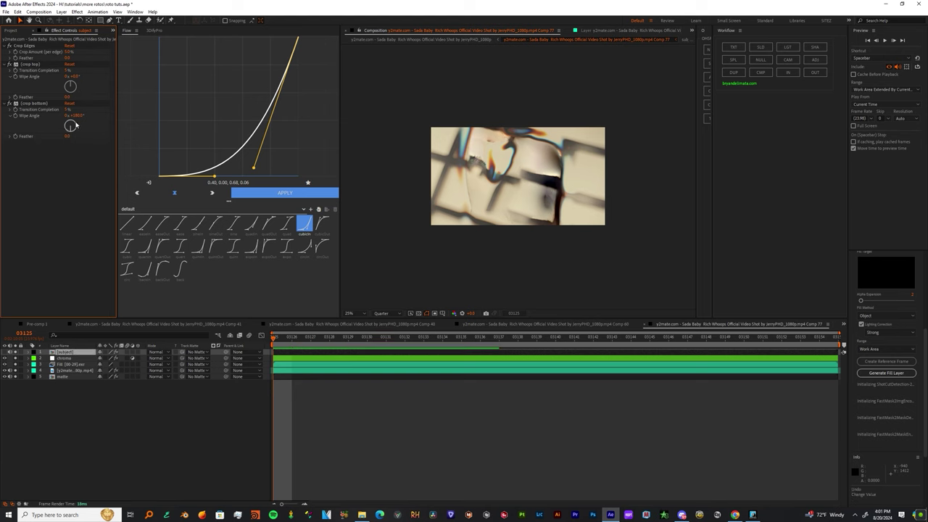
left_click_drag(67, 110, 110, 113)
key("ctrl+z")
key("ctrl+z")
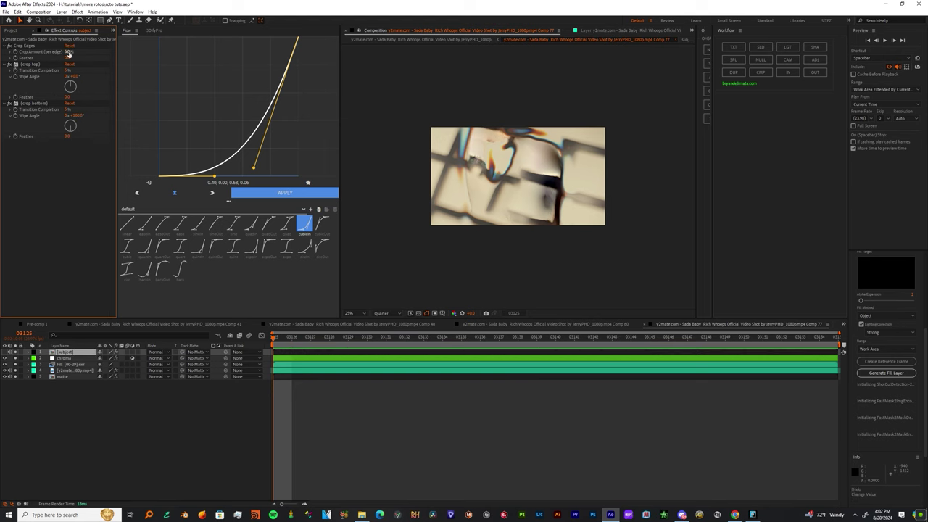
left_click_drag(67, 53, 97, 85)
key("ctrl+z")
Show the subject layer and delete its crop top effect
left_click(4, 352)
left_click(31, 67)
key("Delete")
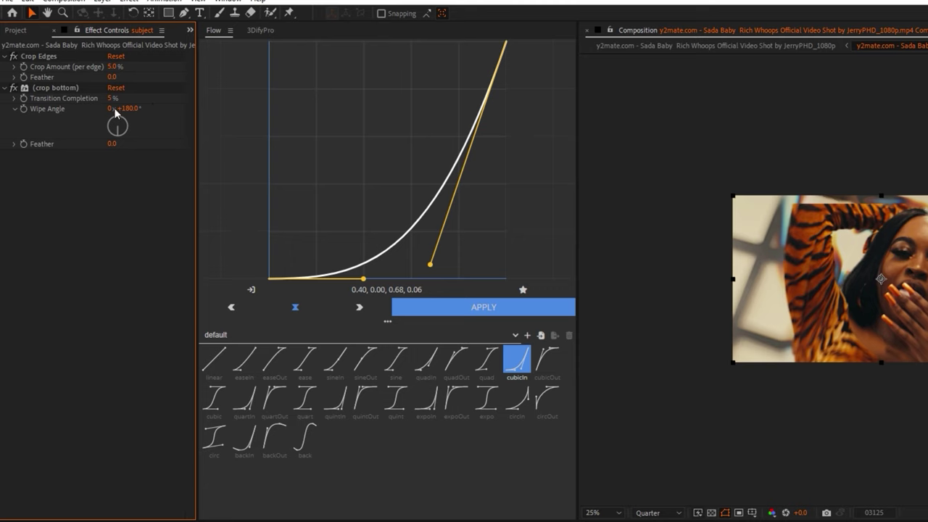
Feather the subject's crop bottom wipe by 59 and keyframe its Transition Completion at 100% on the first frame
left_click_drag(112, 97, 143, 145)
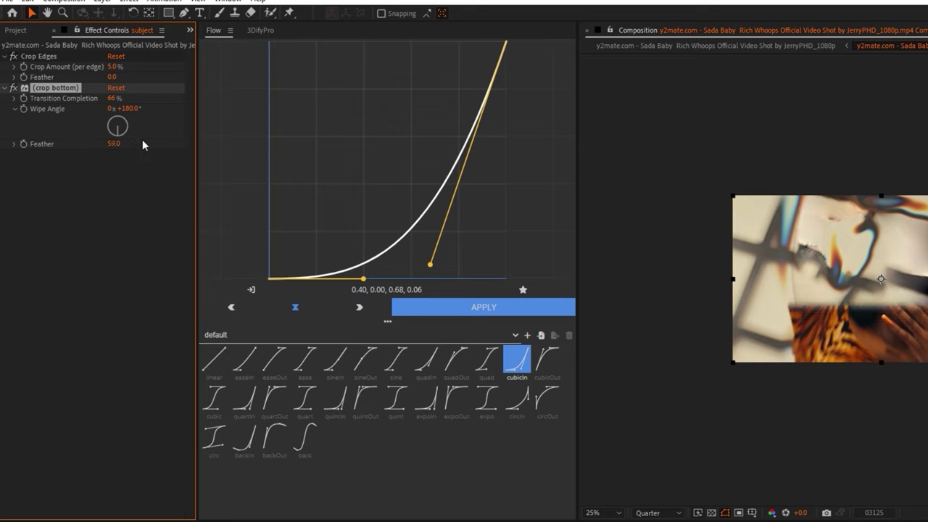
left_click(119, 98)
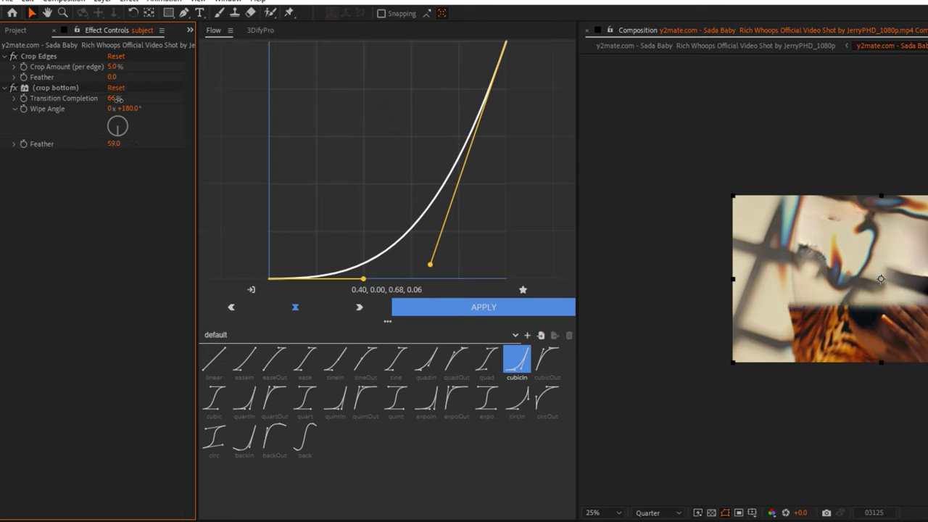
left_click_drag(117, 99, 168, 123)
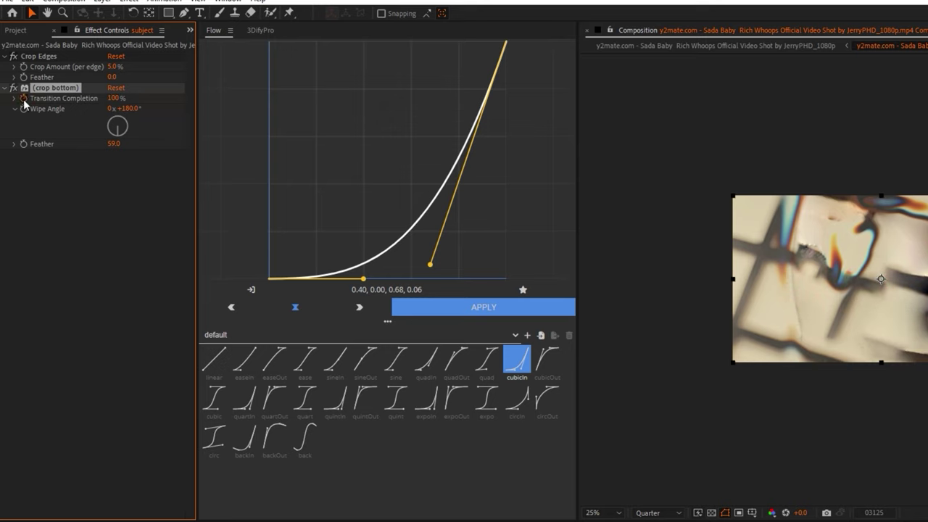
Keyframe the crop bottom Transition Completion at 6% on frame 03148 and scrub through the reveal
left_click_drag(275, 337, 706, 339)
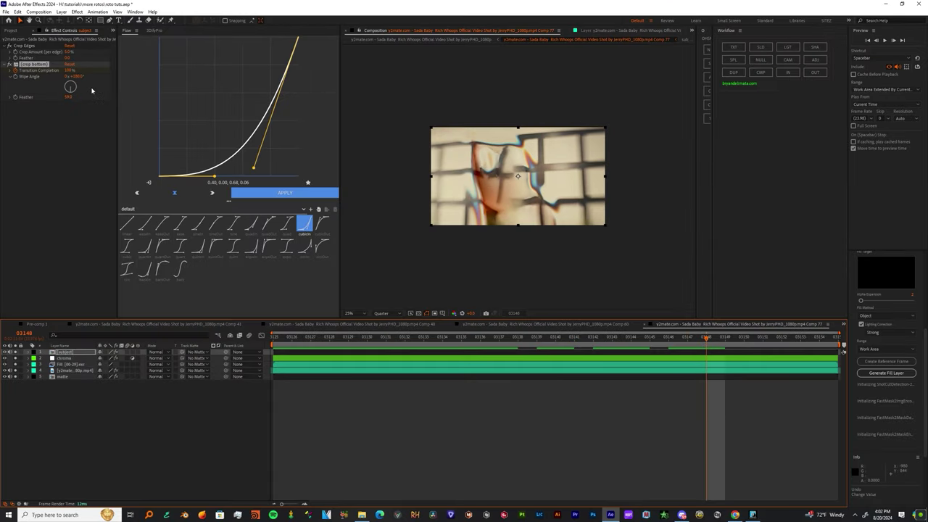
mouse_move(68, 71)
left_mouse_down()
mouse_move(91, 71)
mouse_move(71, 84)
left_mouse_up()
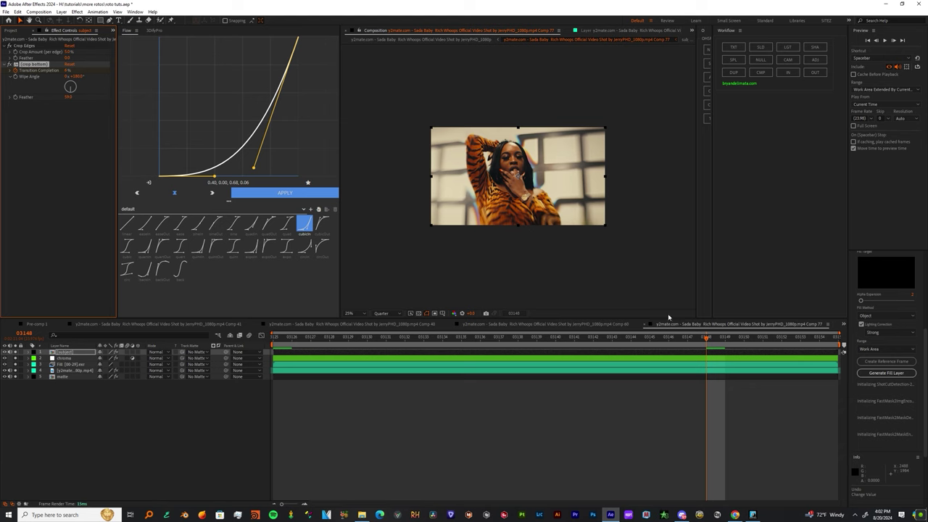
left_click_drag(706, 339, 411, 356)
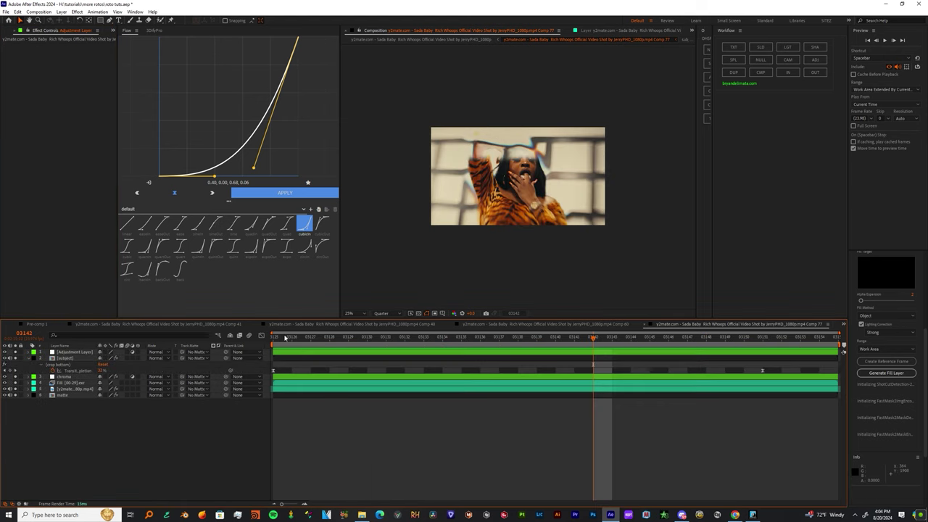
left_click_drag(290, 337, 382, 336)
Reshape the speed graph of both Transition Completion keyframes for a fast start and slow finish, and preview it
left_click_drag(606, 354, 786, 380)
left_click(760, 370)
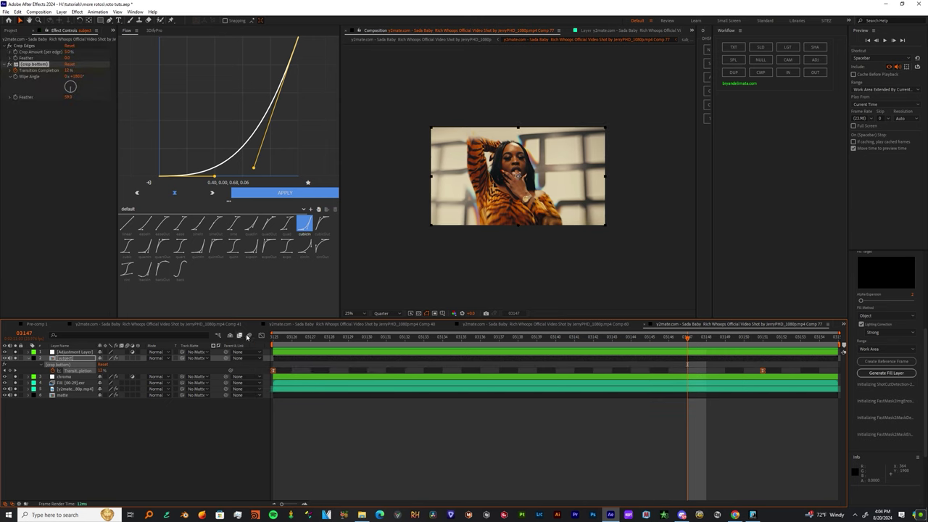
left_click(261, 335)
left_click(282, 358)
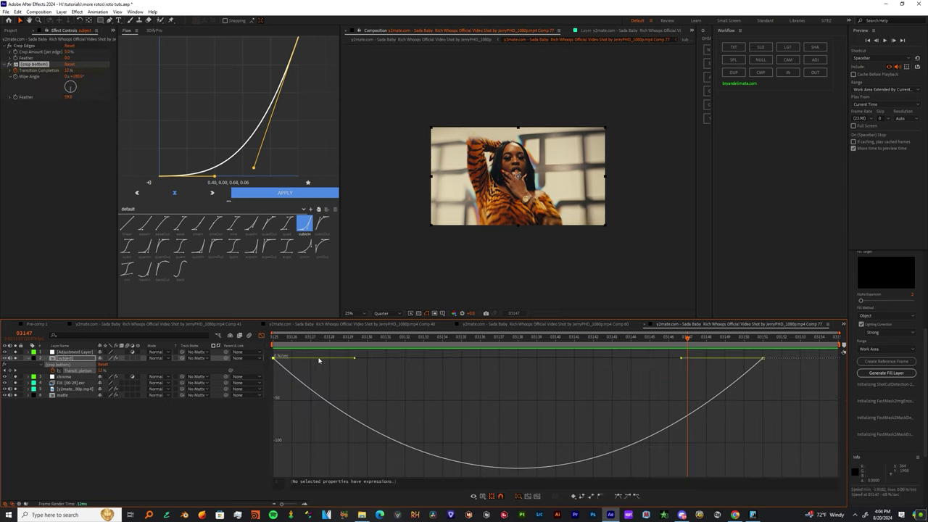
left_click_drag(352, 359, 281, 358)
left_click_drag(680, 358, 269, 359)
key("space")
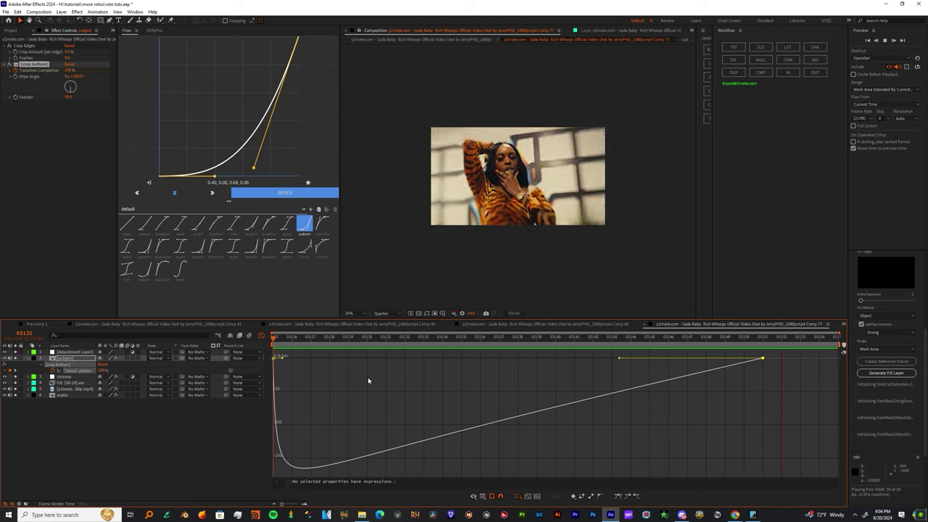
left_click(261, 336)
Add an adjustment layer on top of the stack, apply uni.Heatwave to it and preview the result
left_click(318, 353)
left_click(814, 60)
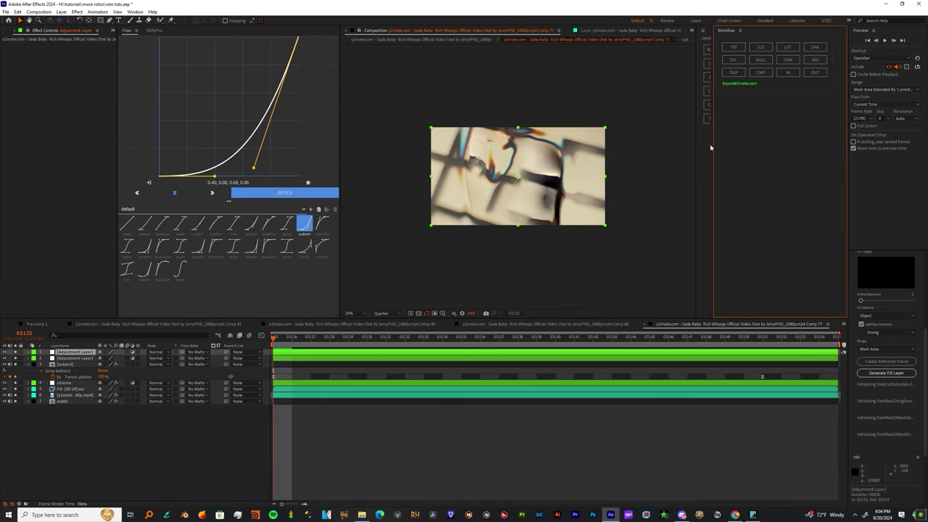
key("ctrl+space")
type("heat")
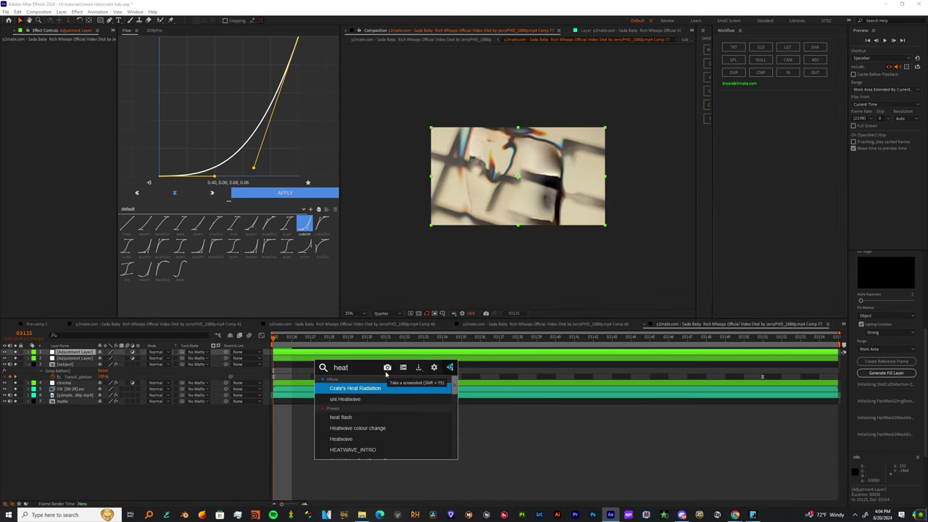
key("Down")
key("Return")
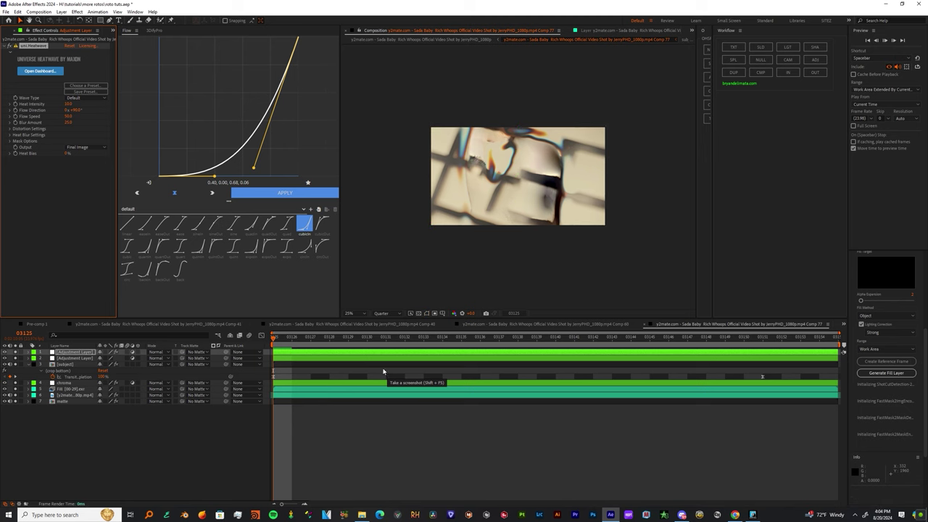
key("space")
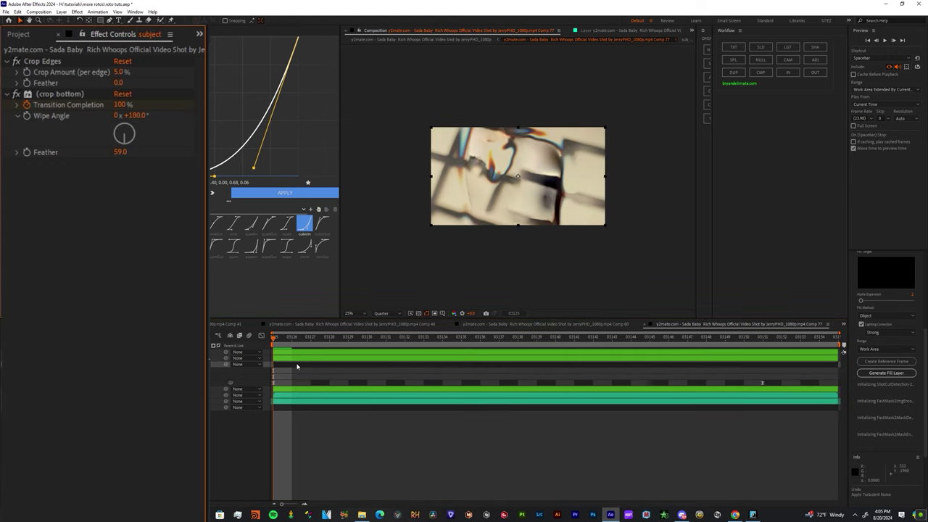
Apply Turbulent Displace to the subject layer and set its keyframed Amount to 84 on the first frame
key("ctrl+space")
type("turb")
key("Return")
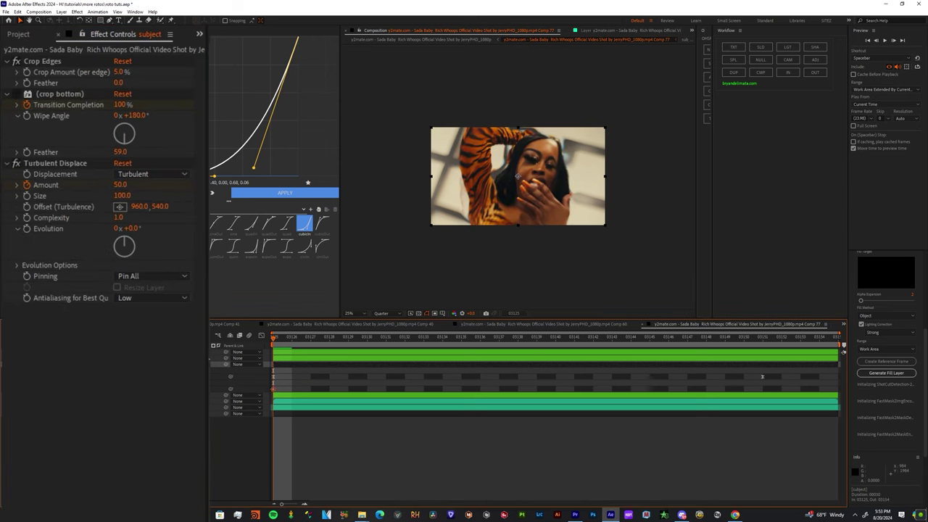
left_click_drag(121, 185, 151, 184)
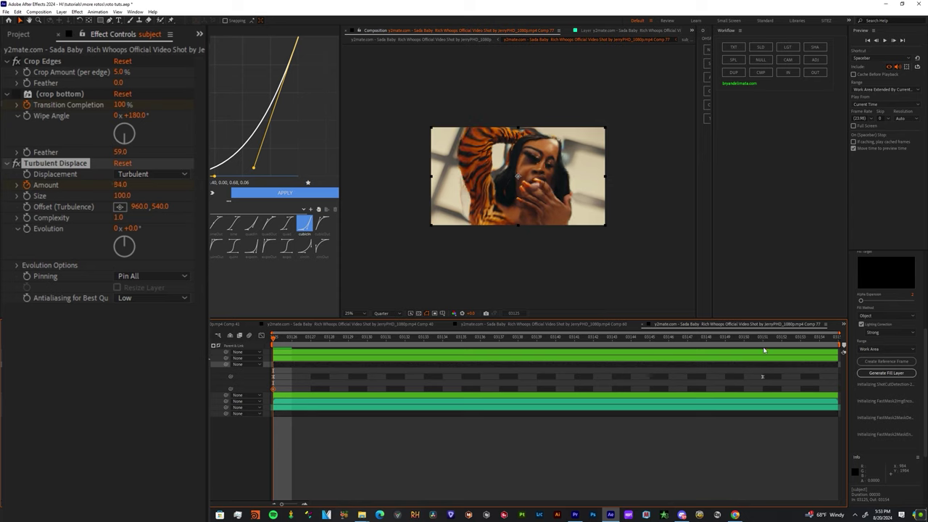
Keyframe the Turbulent Displace Amount at 0 on frame 03154
key("space")
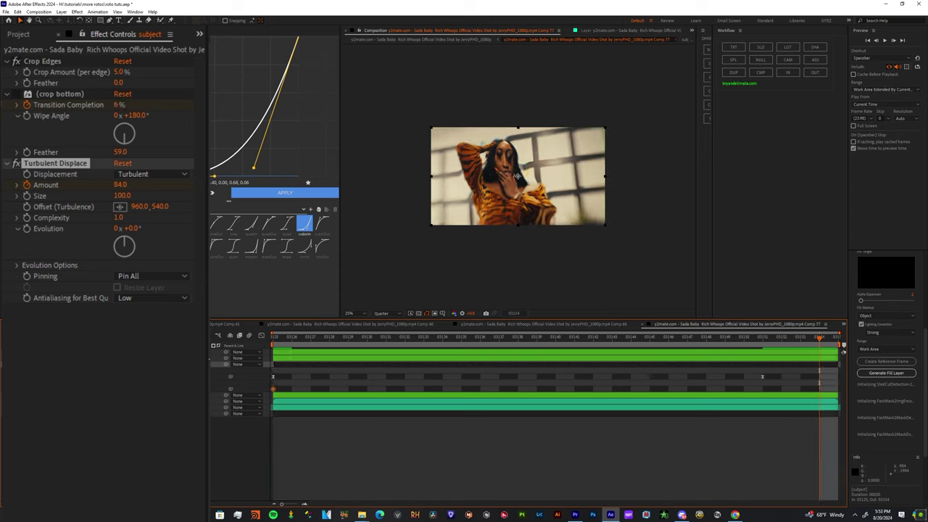
type("0")
left_click(653, 443)
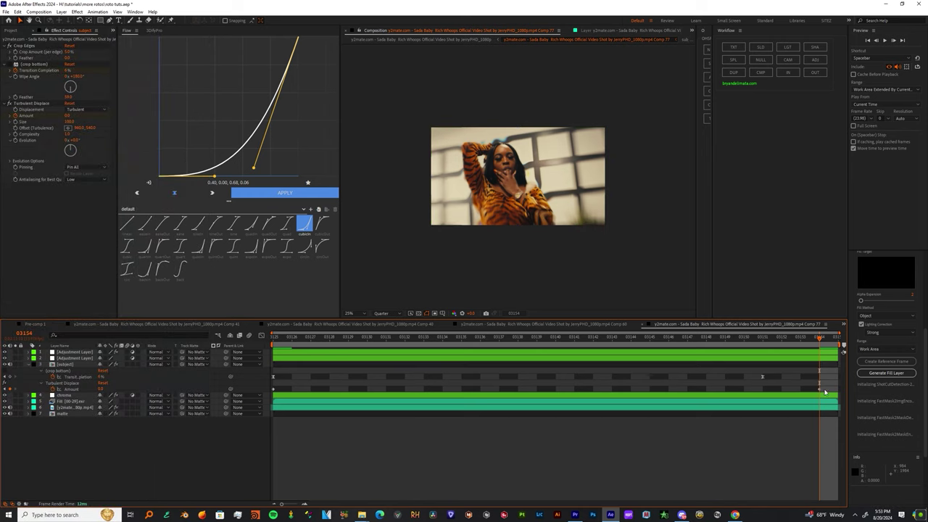
Reshape the speed graph of both displacement Amount keyframes so the change peaks early and eases out slowly, previewing the motion
left_click_drag(827, 387, 222, 402)
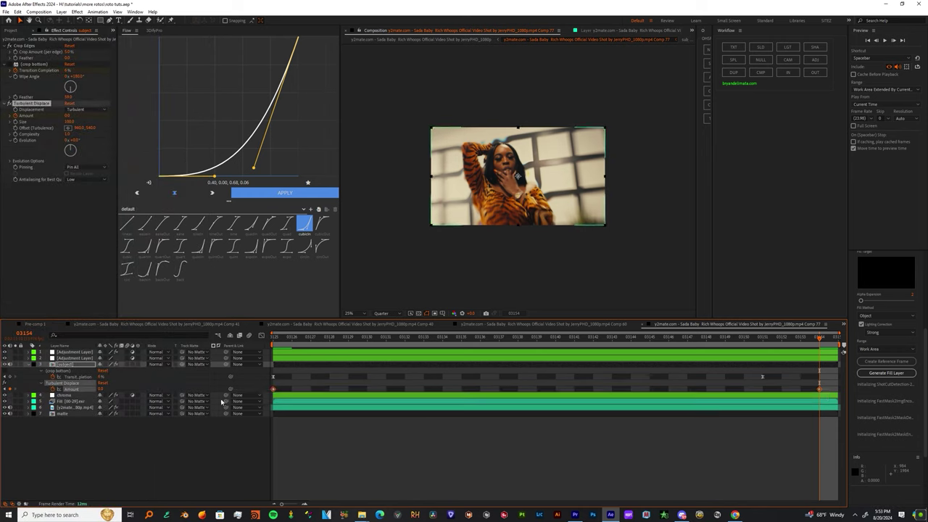
left_click(261, 334)
left_click(810, 359)
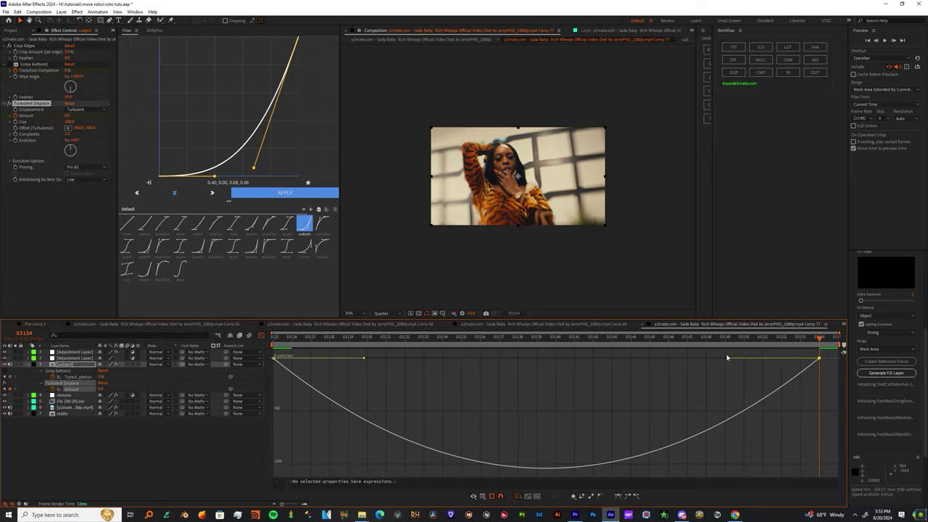
left_click_drag(728, 358, 545, 358)
key("space")
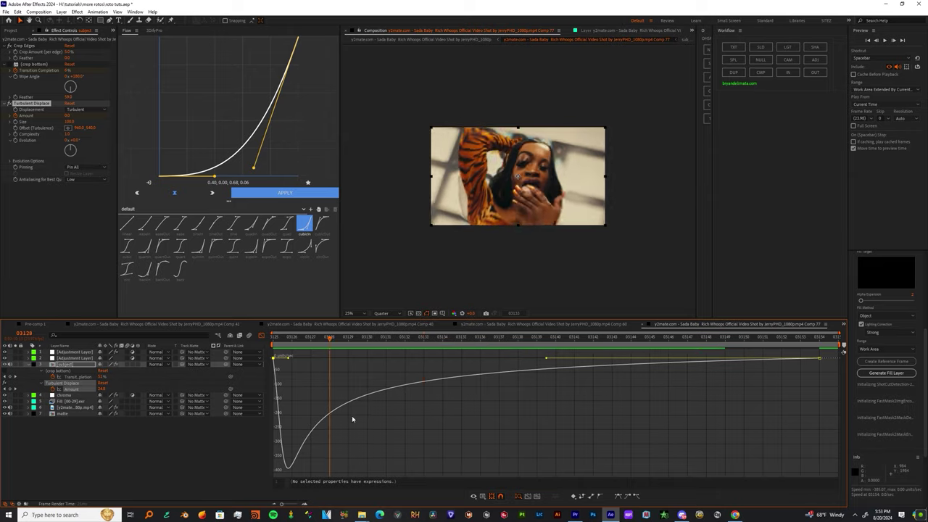
left_click_drag(287, 358, 337, 358)
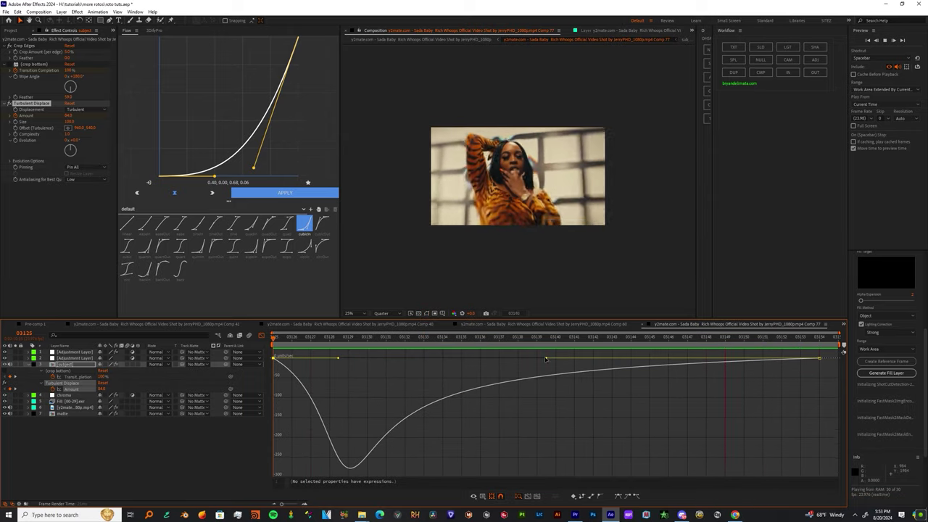
left_click_drag(545, 358, 586, 358)
left_click_drag(334, 361, 308, 358)
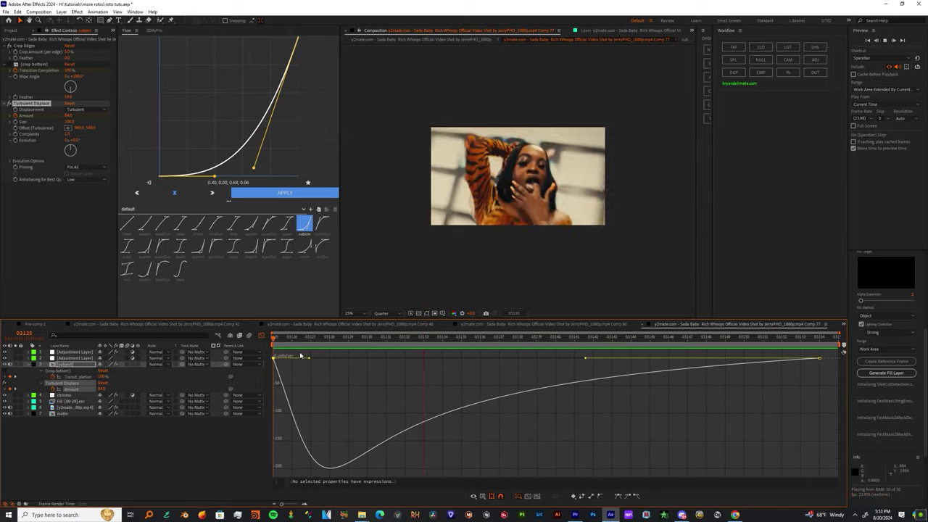
left_click(261, 335)
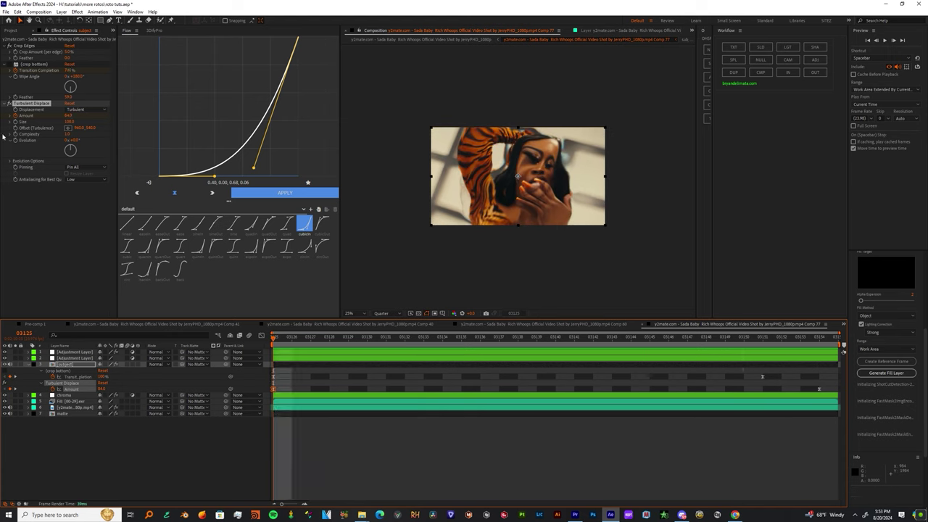
Keyframe the Turbulent Displace Evolution from 140° on the first frame to 0° on frame 03154
left_click(86, 174)
key("u")
key("u")
left_click_drag(274, 337, 818, 407)
left_click_drag(75, 140, 87, 142)
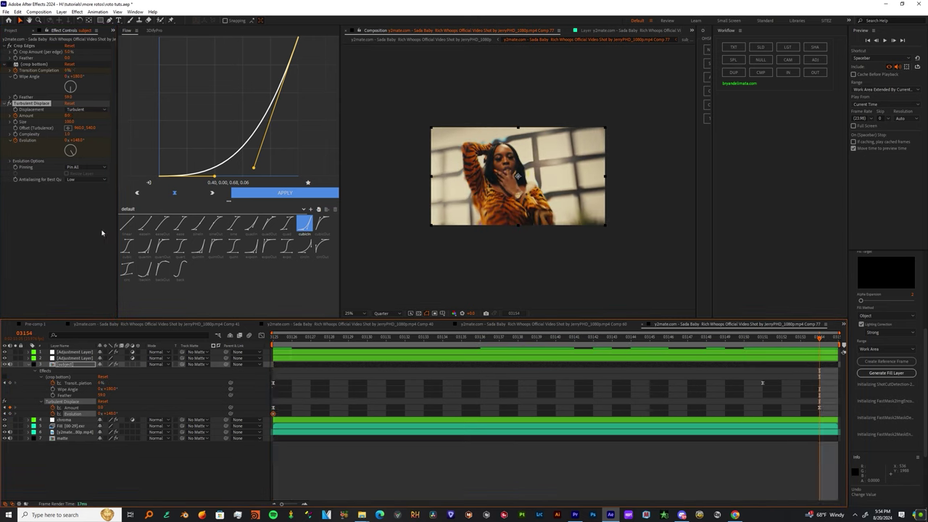
left_click(76, 139)
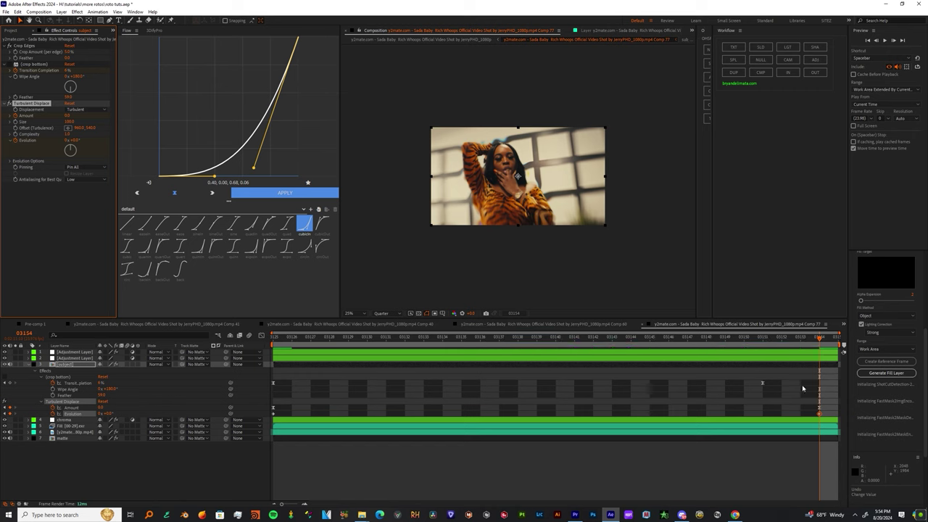
Reshape the speed graph of the Turbulent Displace Evolution keyframes so the change peaks early and eases out slowly, previewing the motion
key("shift+F3")
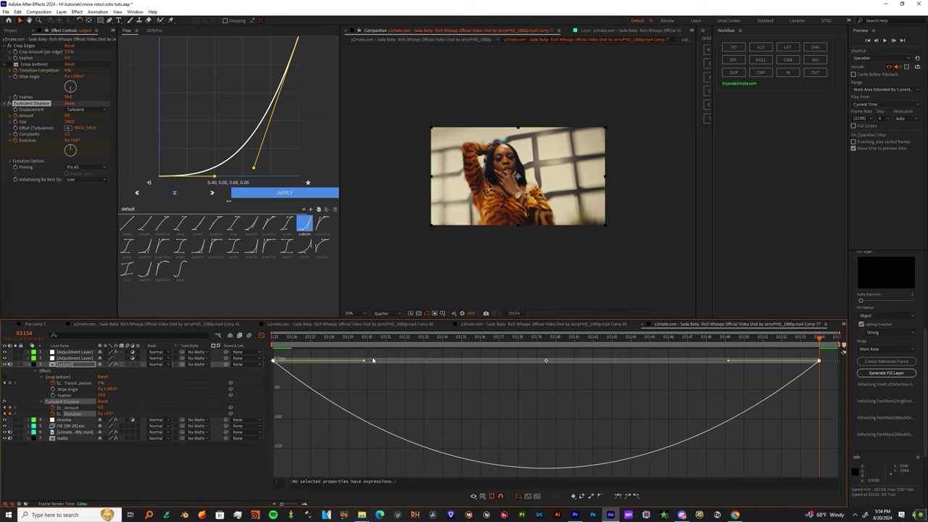
left_click_drag(728, 361, 596, 360)
left_click(310, 337)
key("space")
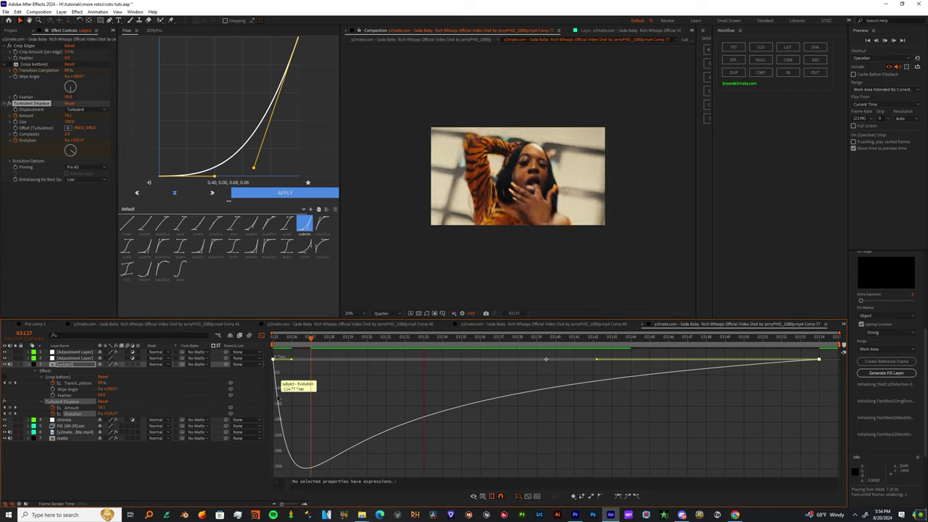
left_click_drag(290, 359, 332, 360)
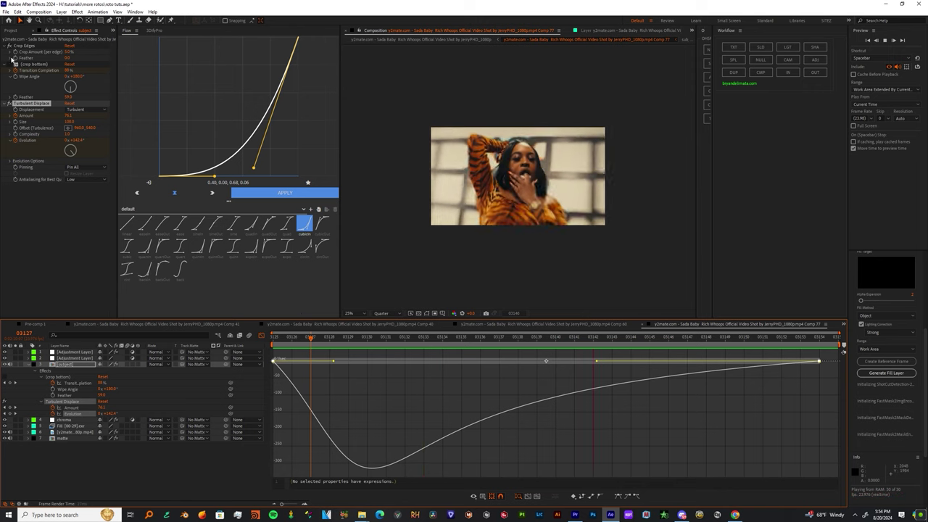
left_click(24, 46)
key("space")
key("shift+F3")
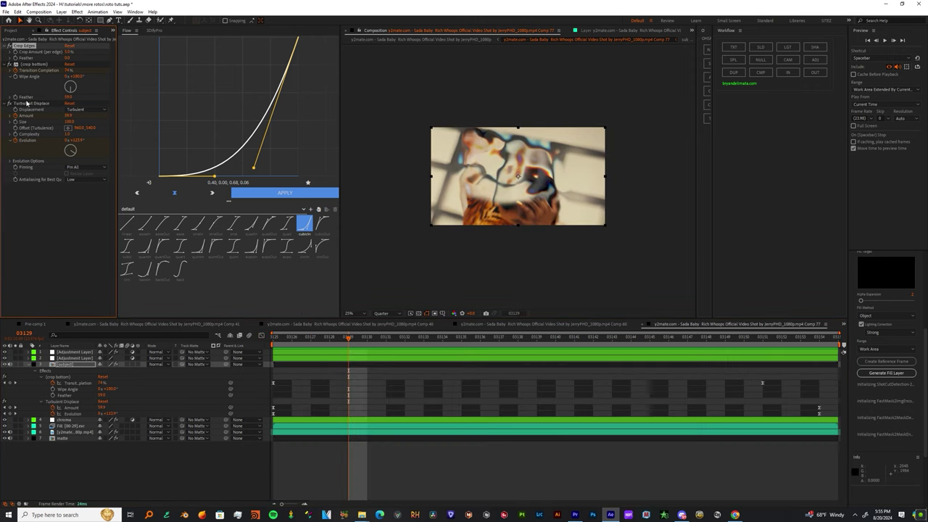
Pre-compose the subject layer as subject Comp 1 with all attributes moved into it, and paste the keyframed Turbulent Displace onto it
left_click(27, 104)
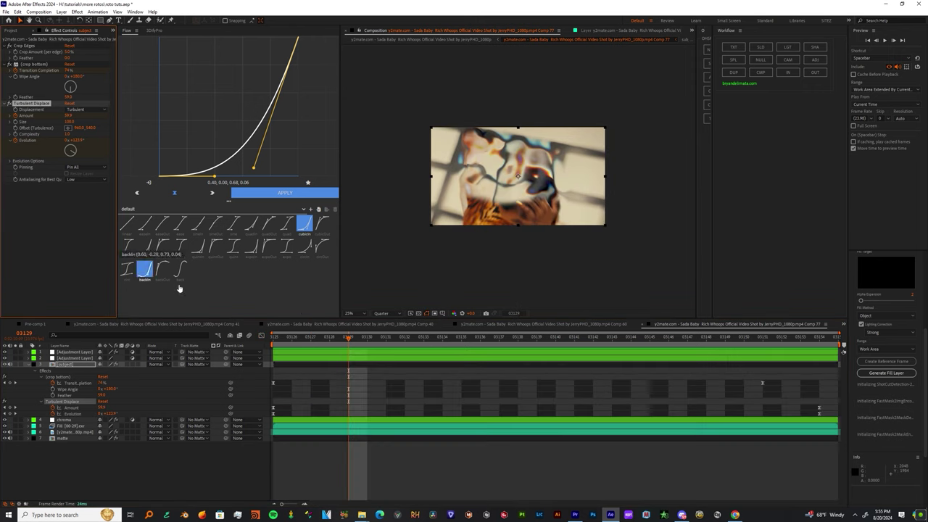
left_click_drag(296, 338, 240, 341)
right_click(76, 372)
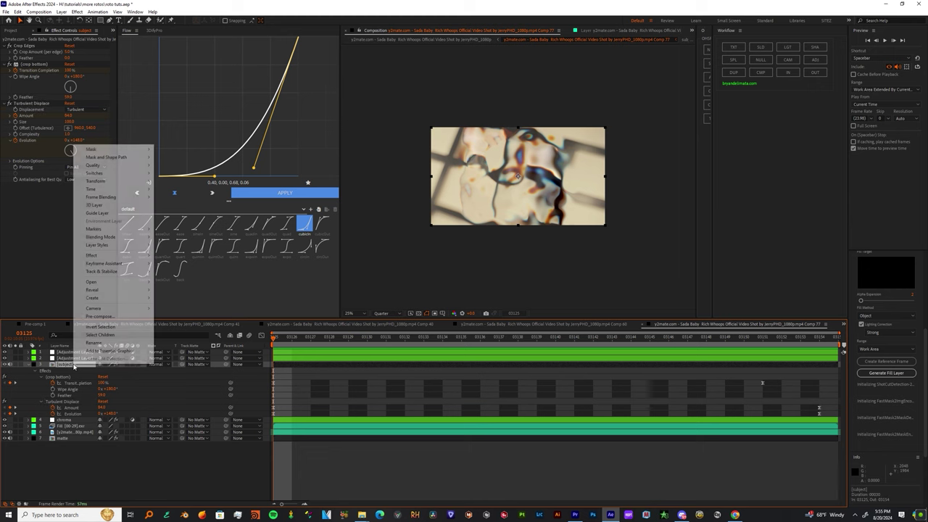
left_click(119, 318)
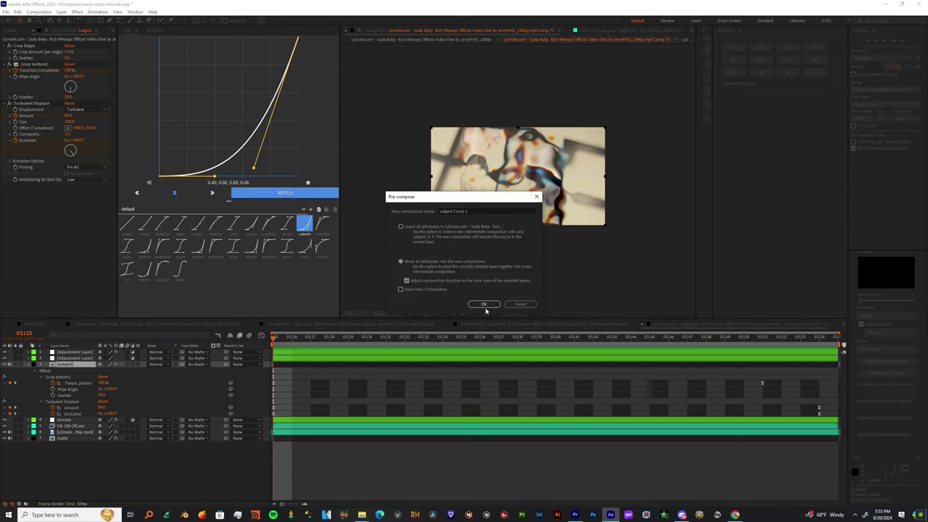
left_click(484, 304)
key("ctrl+v")
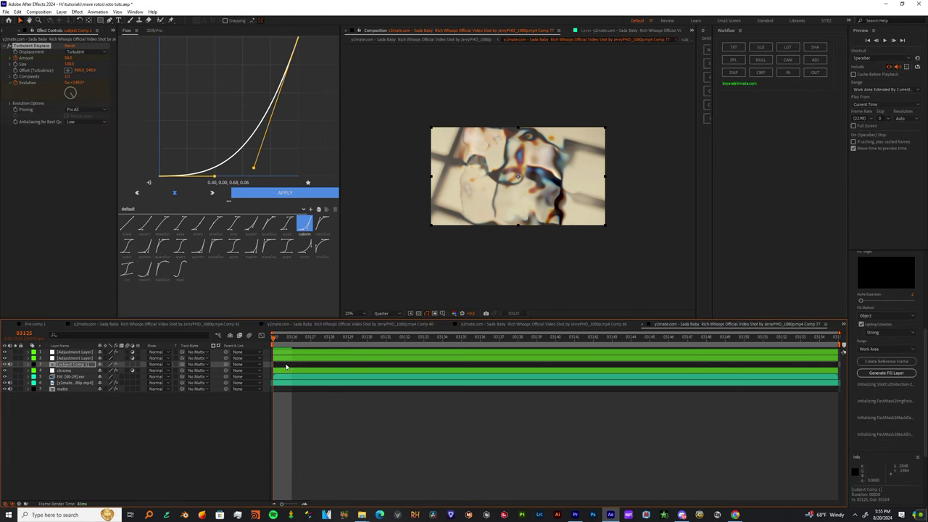
Preview the displaced reveal of subject Comp 1 by scrubbing and playing the timeline, and open that precomposition
left_click_drag(351, 344, 447, 367)
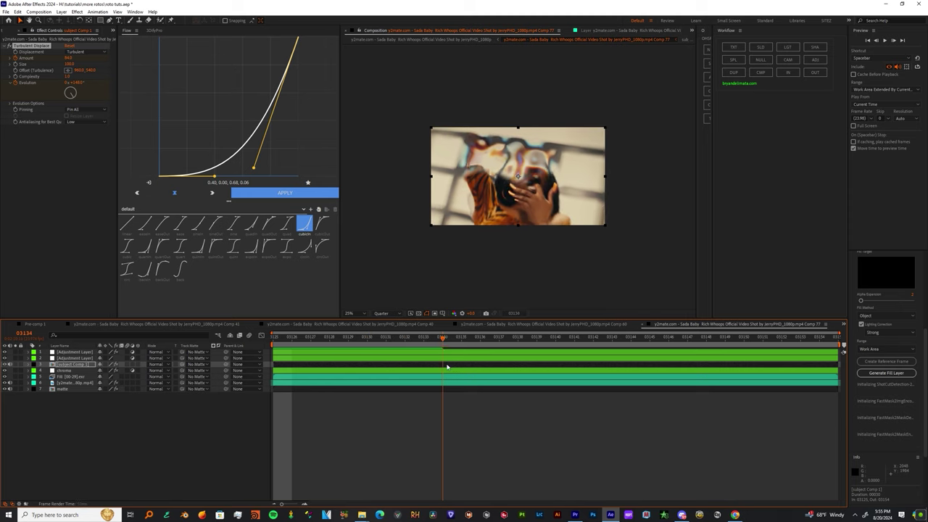
left_click_drag(601, 395, 290, 395)
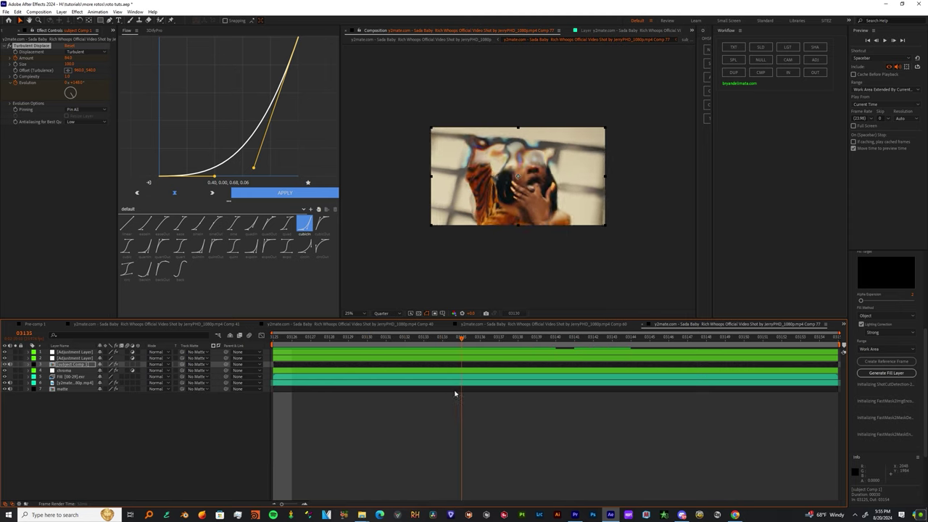
key("space")
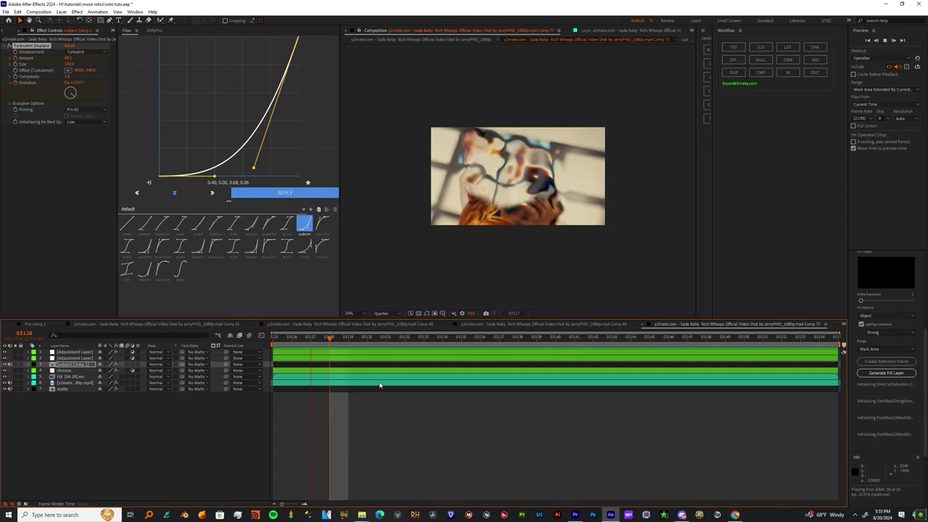
double_click(72, 364)
left_click(60, 352)
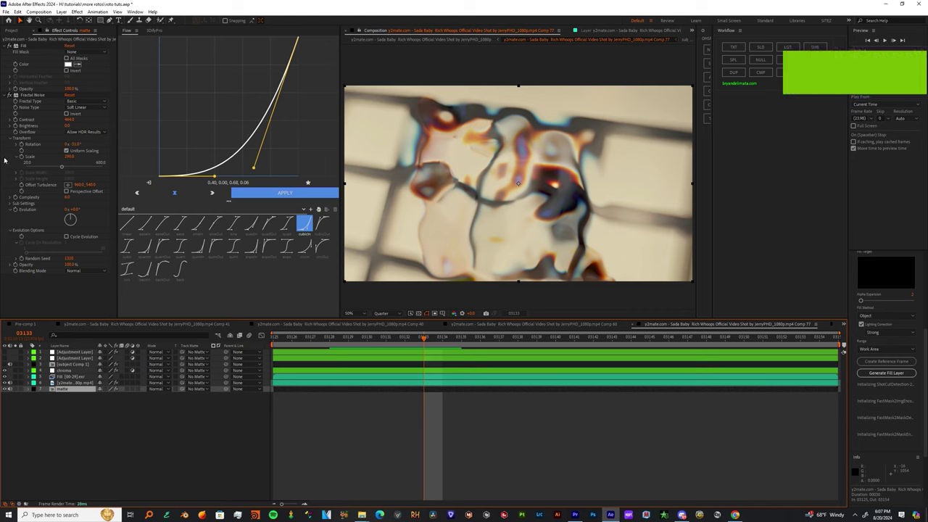
Toggle the Fractal Noise and Fill effects on the matte layer to compare how each one affects the distortion
left_click(11, 95)
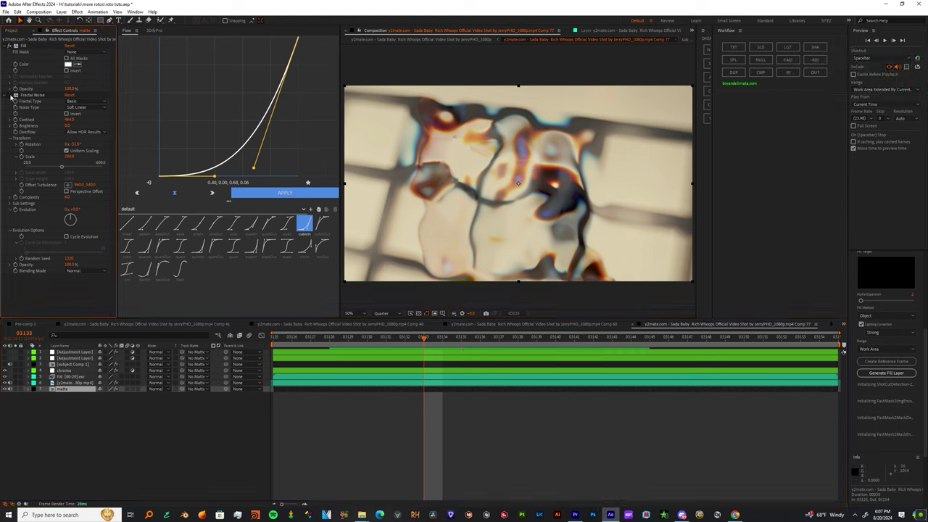
left_click(10, 96)
left_click(10, 96)
left_click(10, 46)
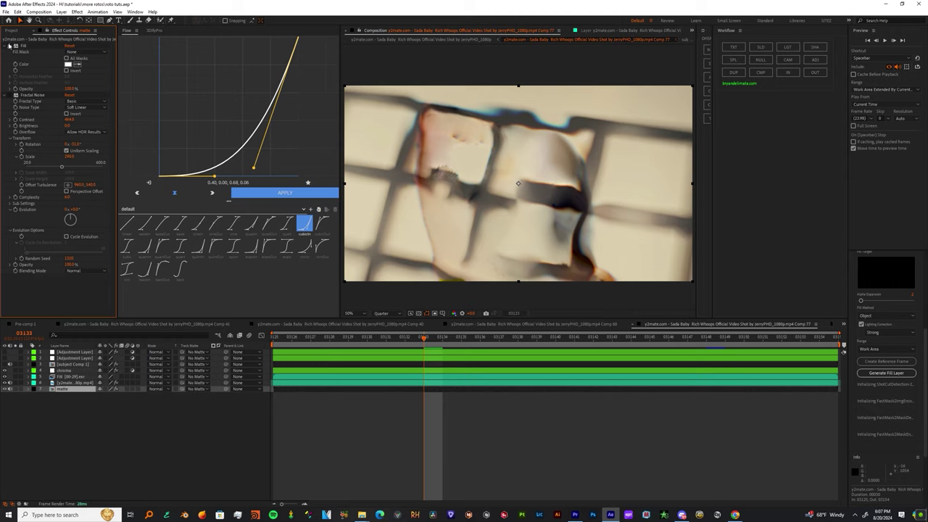